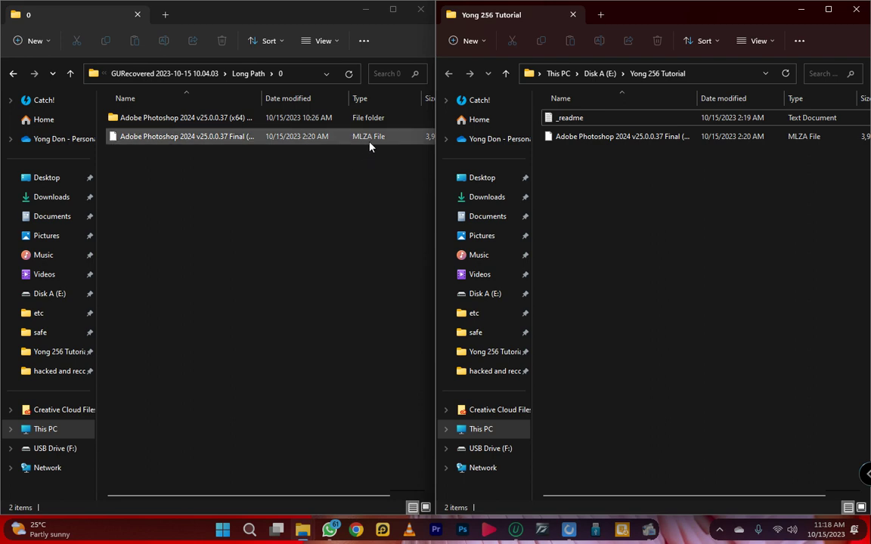
View the properties of the Adobe Photoshop 2024 MLZA file in folder 0, and close them
click(306, 141)
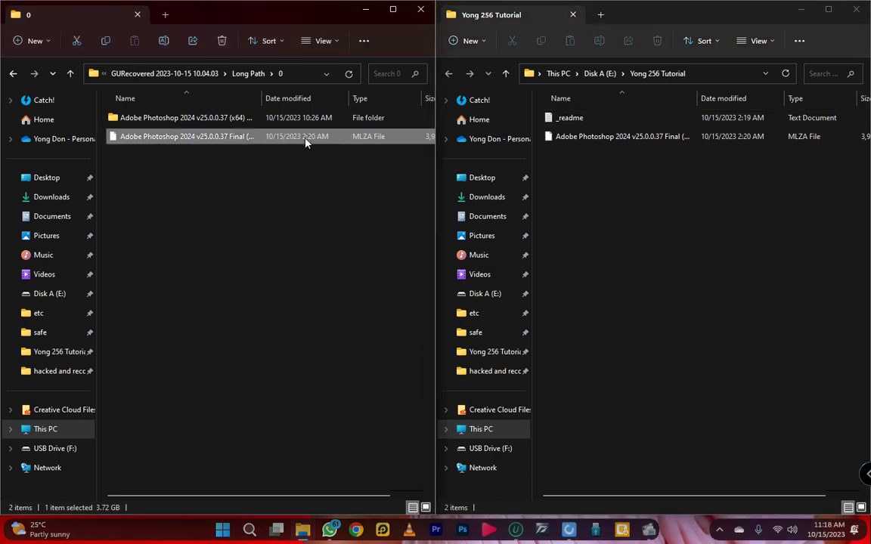
right_click(306, 141)
click(365, 325)
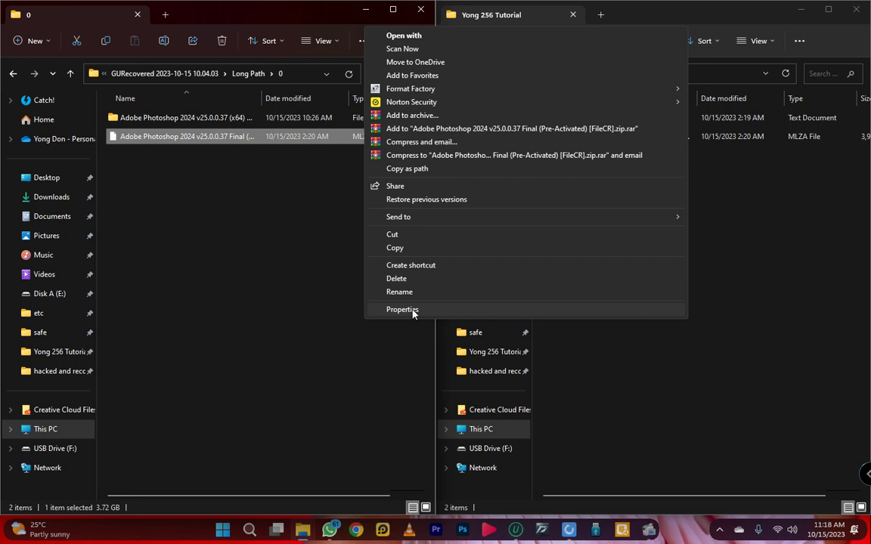
click(413, 312)
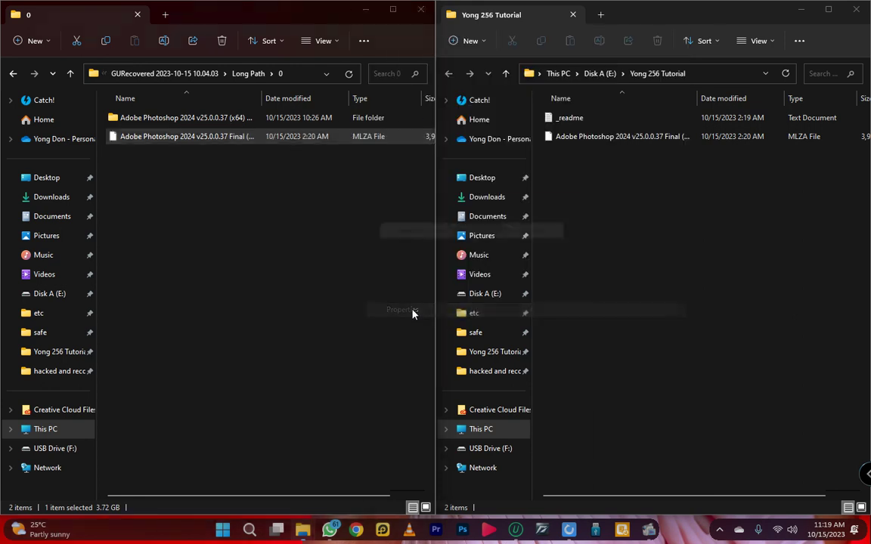
drag(420, 211, 313, 164)
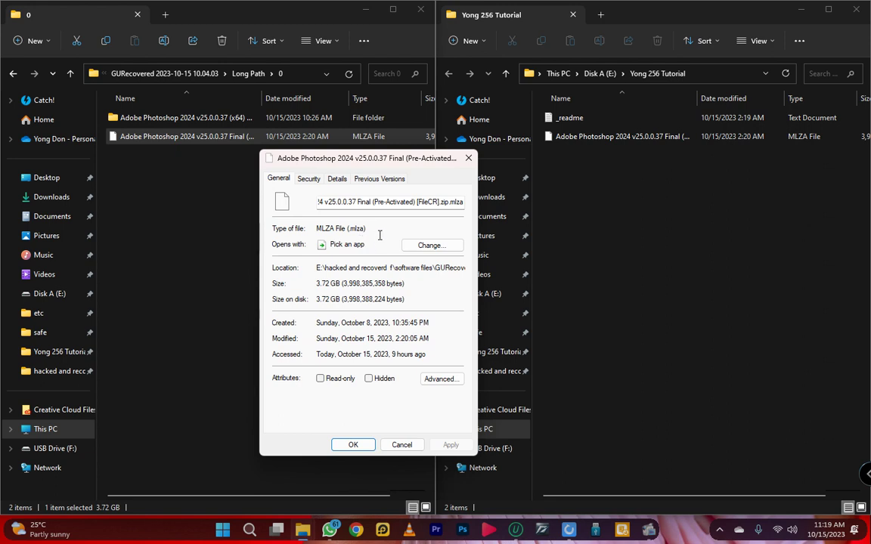
click(467, 159)
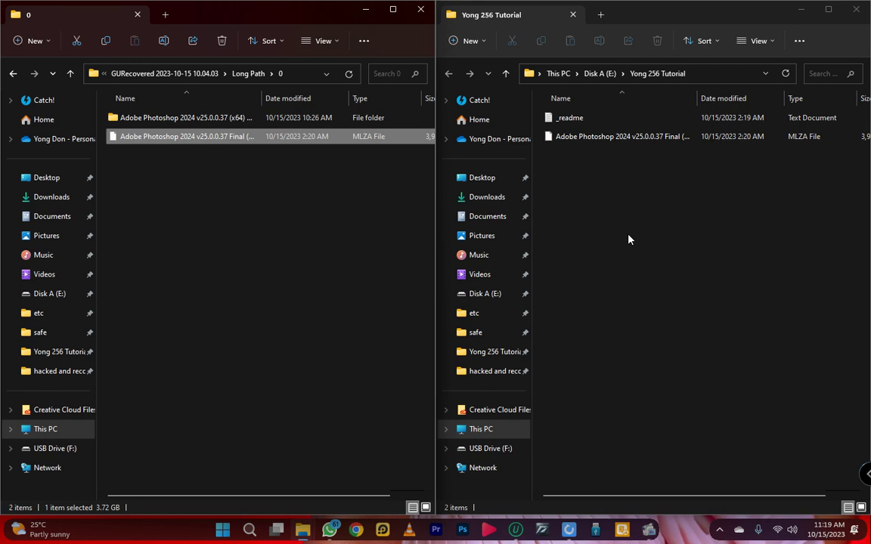
Open the _readme text file from the Yong 256 Tutorial folder to view the ransom note, and minimize it
double_click(578, 118)
drag(563, 103, 389, 81)
mouse_move(565, 79)
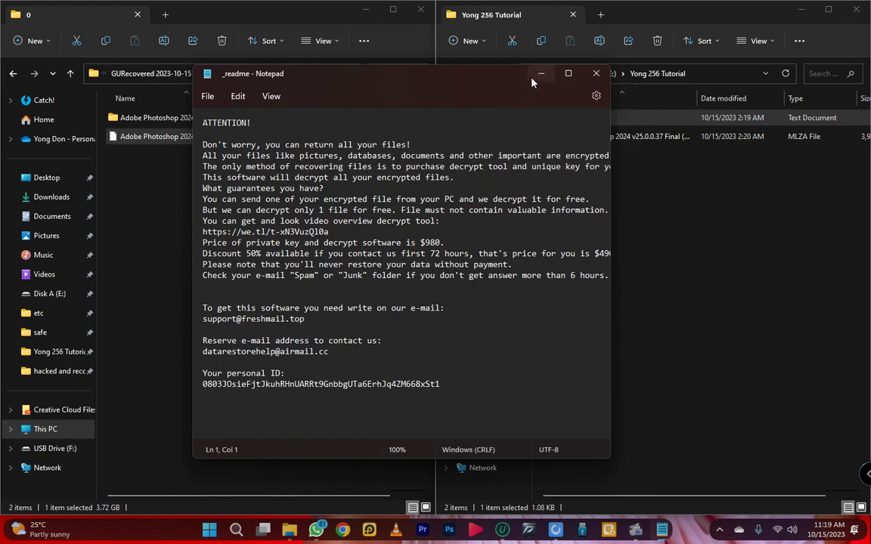
click(539, 74)
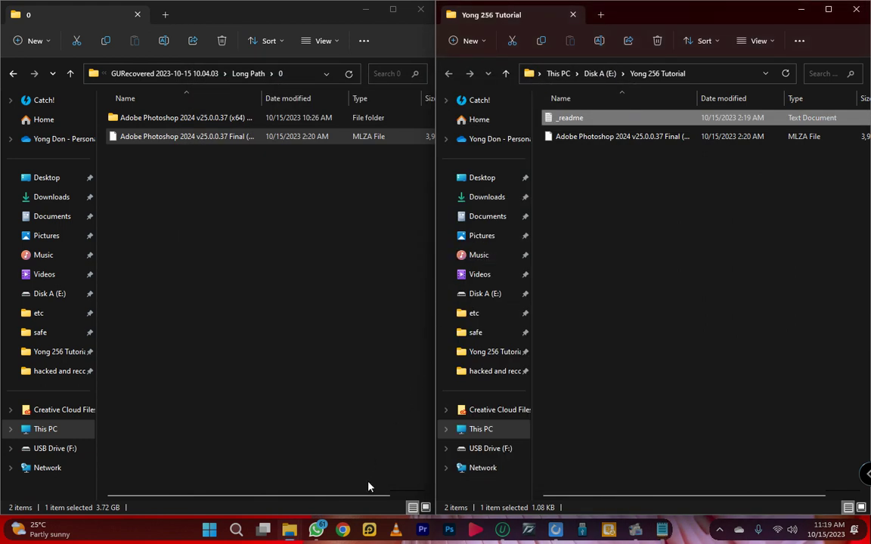
Examine the file types in the MY SOFTWARE folder on Disk A (E:) in a new File Explorer window, and minimize it
right_click(289, 529)
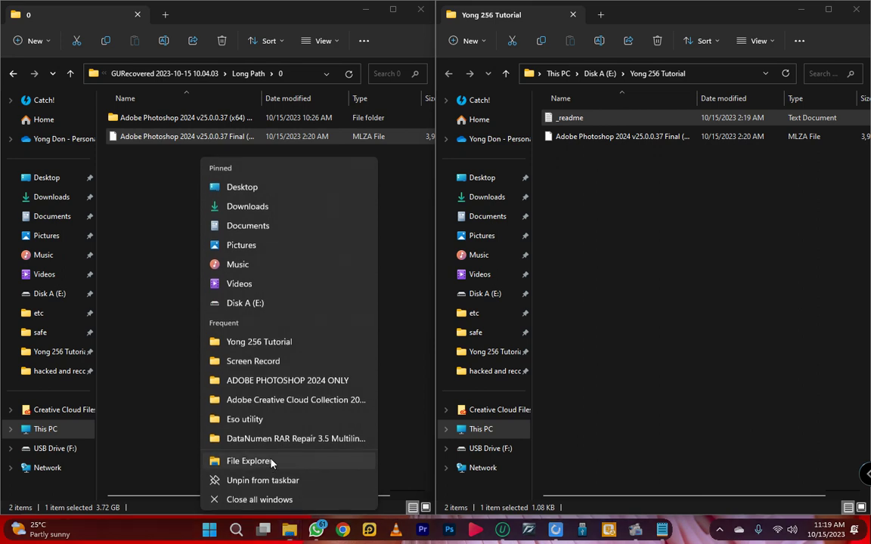
click(270, 458)
click(457, 54)
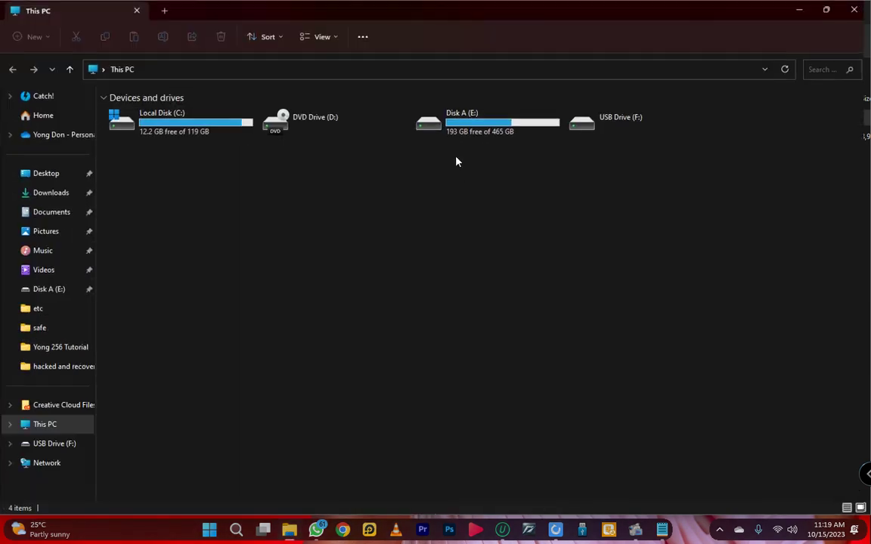
double_click(508, 127)
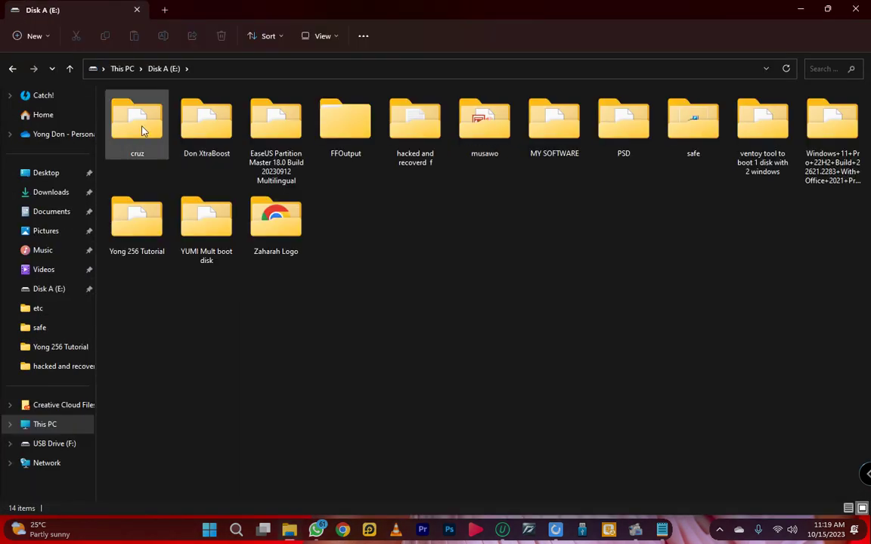
click(127, 113)
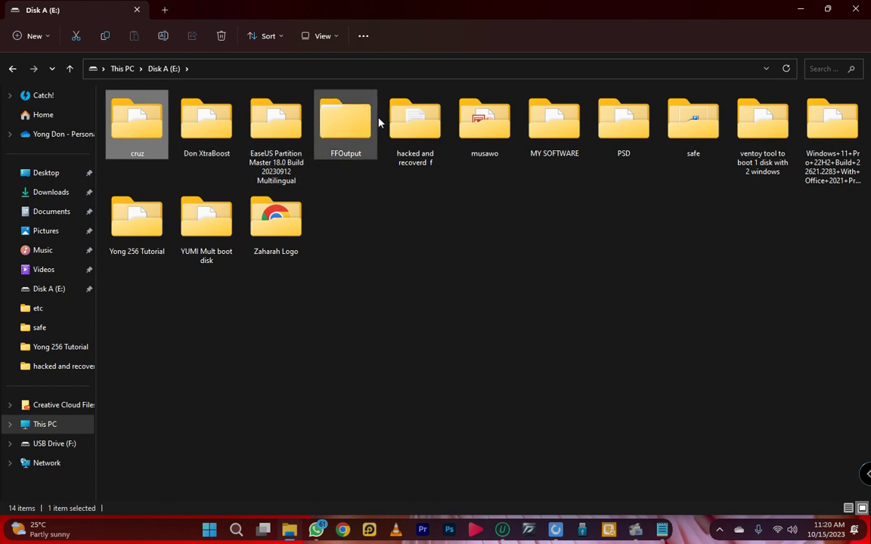
double_click(559, 120)
scroll(333, 355, down, 10)
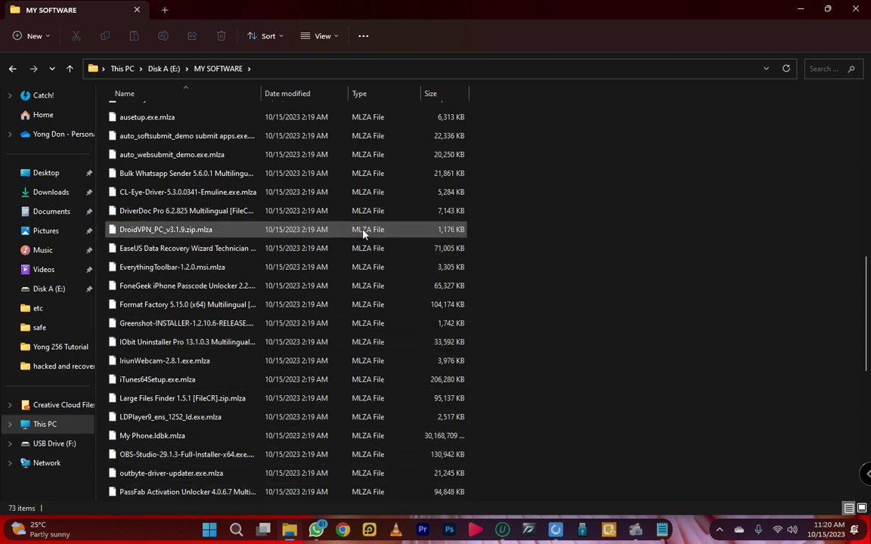
scroll(360, 165, up, 3)
scroll(353, 263, down, 1)
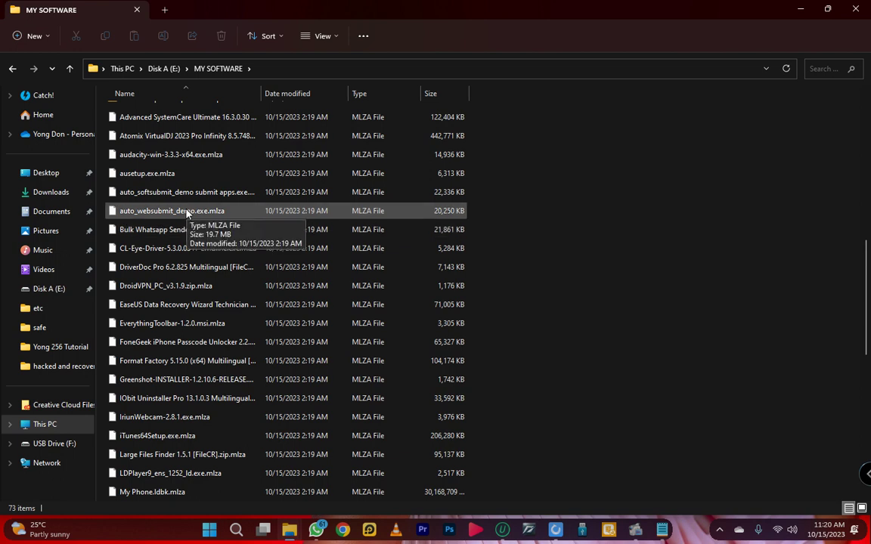
scroll(187, 214, up, 10)
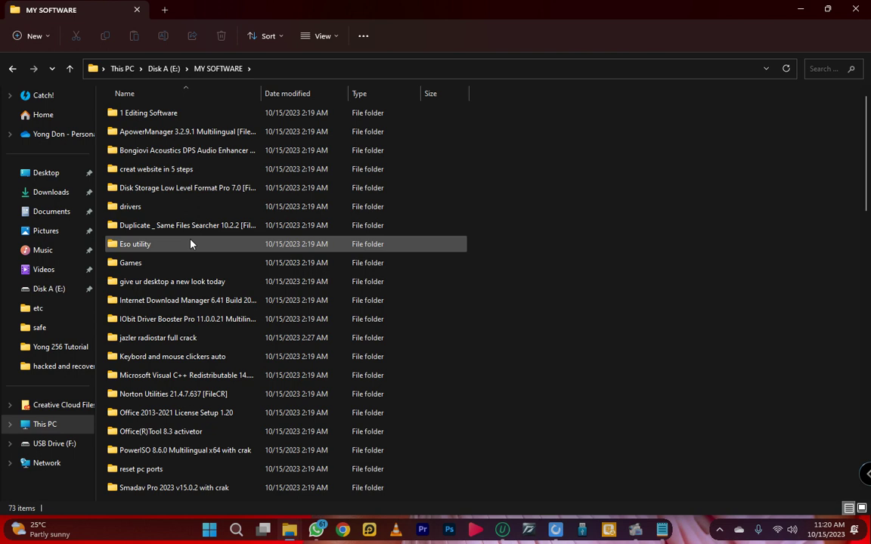
click(802, 12)
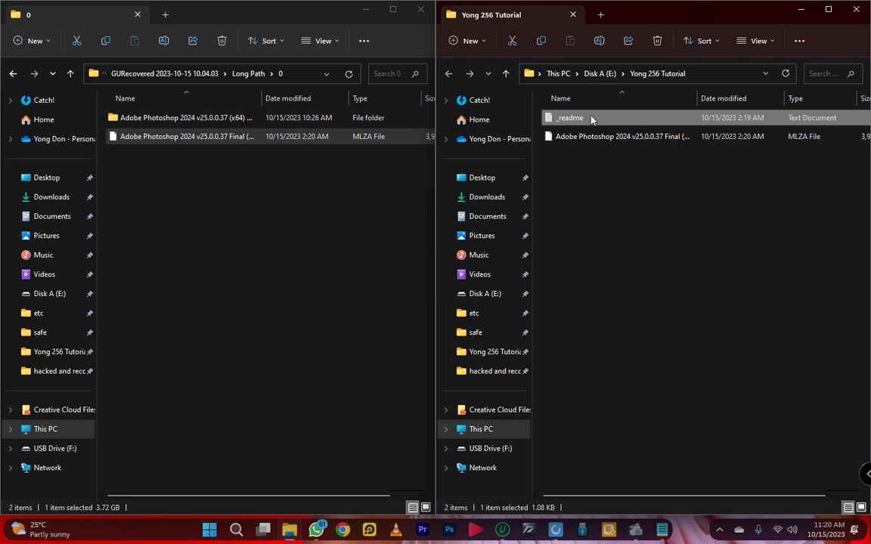
Bring back the _readme note, read its full text in a maximized window, and restore and minimize it
click(661, 527)
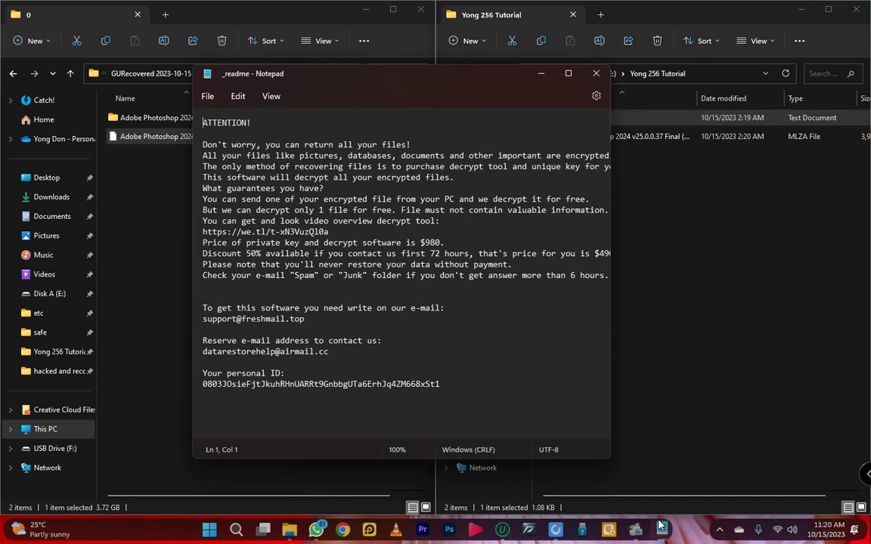
click(568, 73)
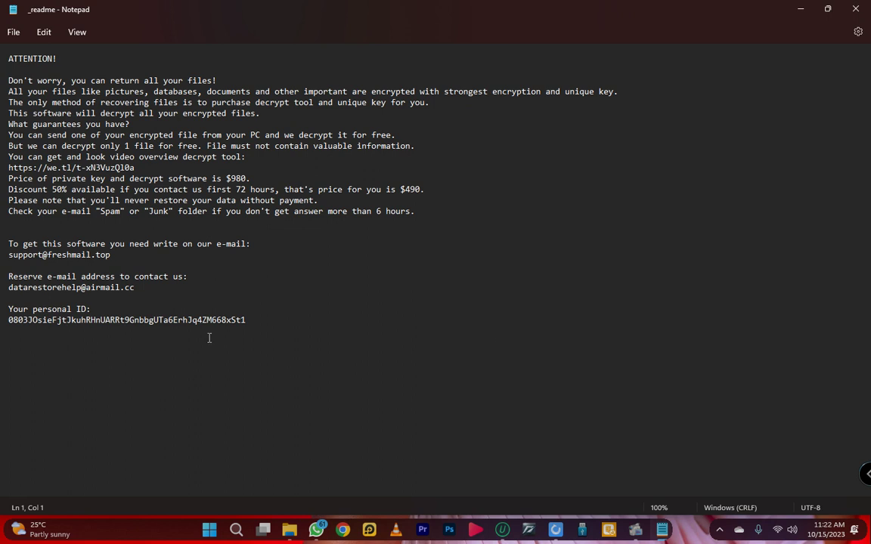
click(827, 15)
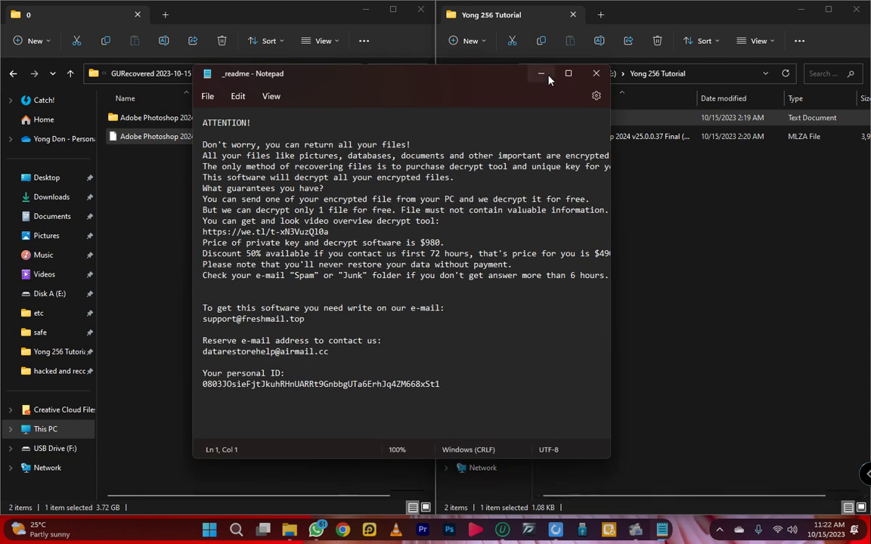
click(541, 73)
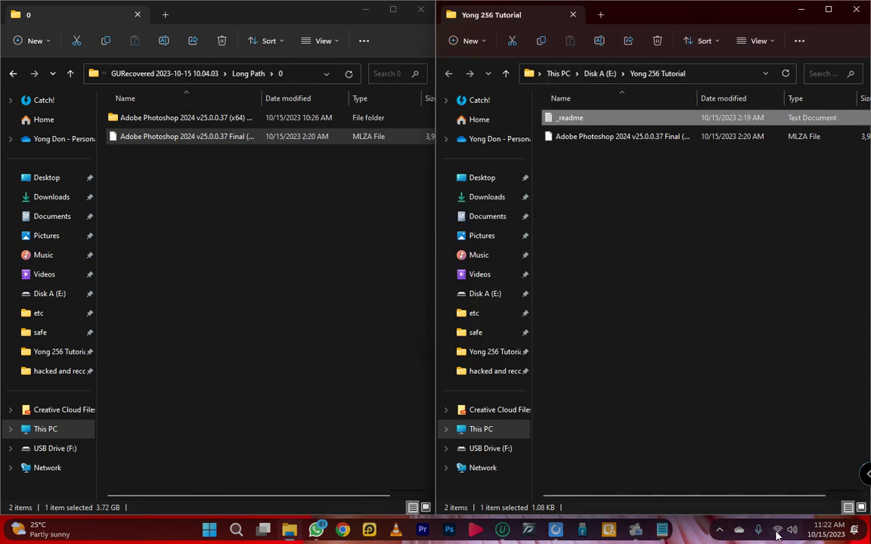
Switch to Chrome, view the Spam folder in Gmail from a new tab, and minimize the browser
click(342, 530)
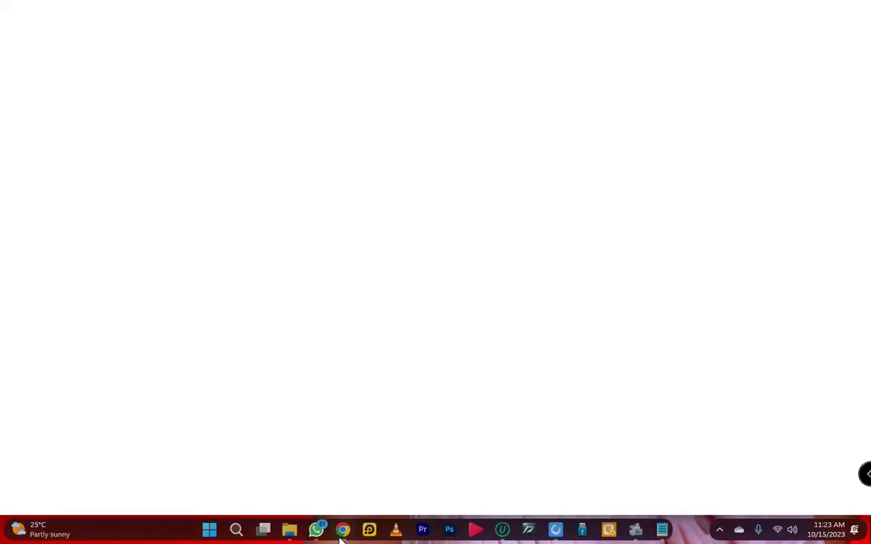
click(164, 12)
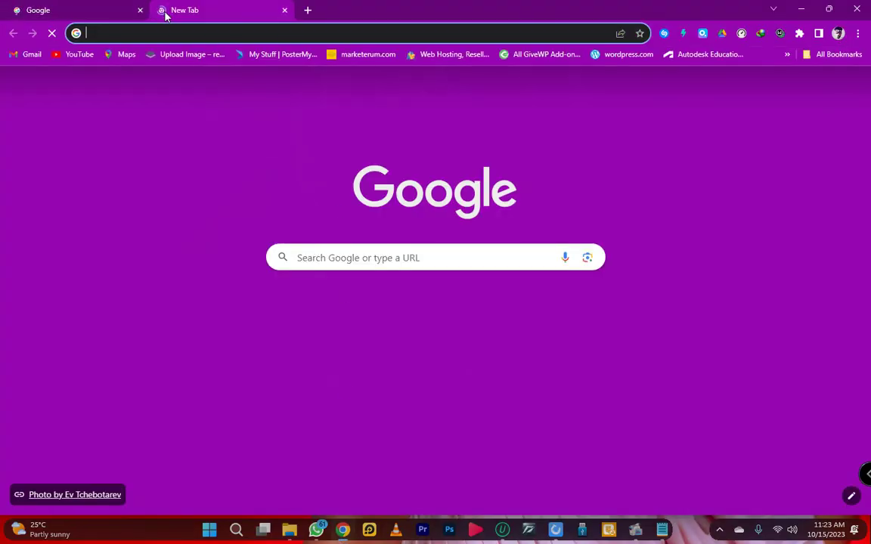
text(g)
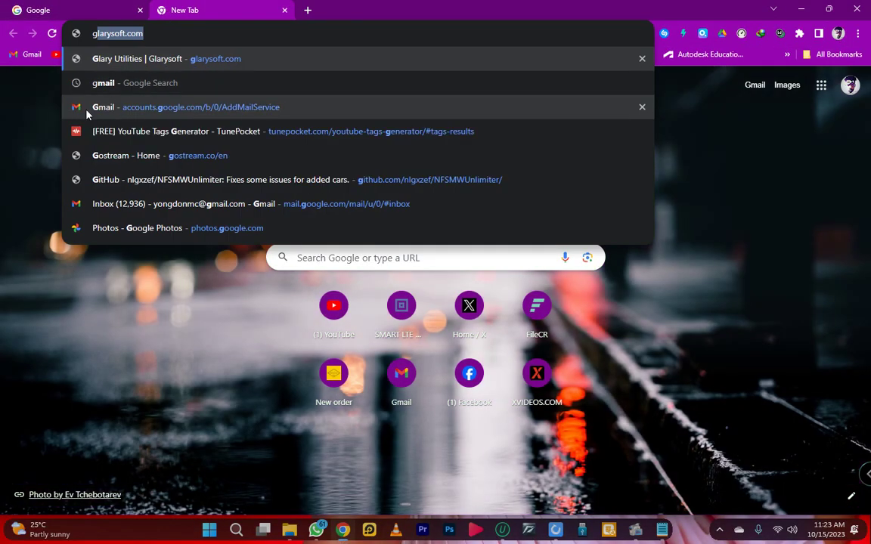
click(31, 54)
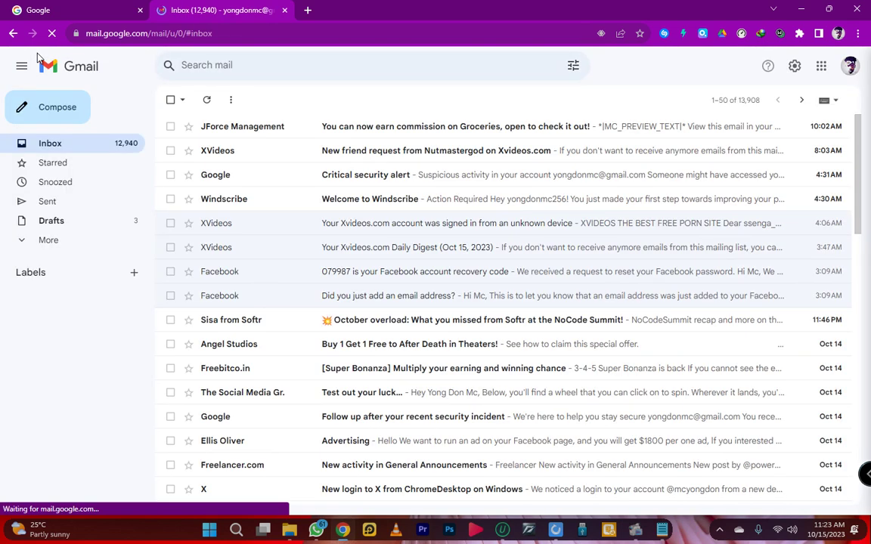
click(43, 244)
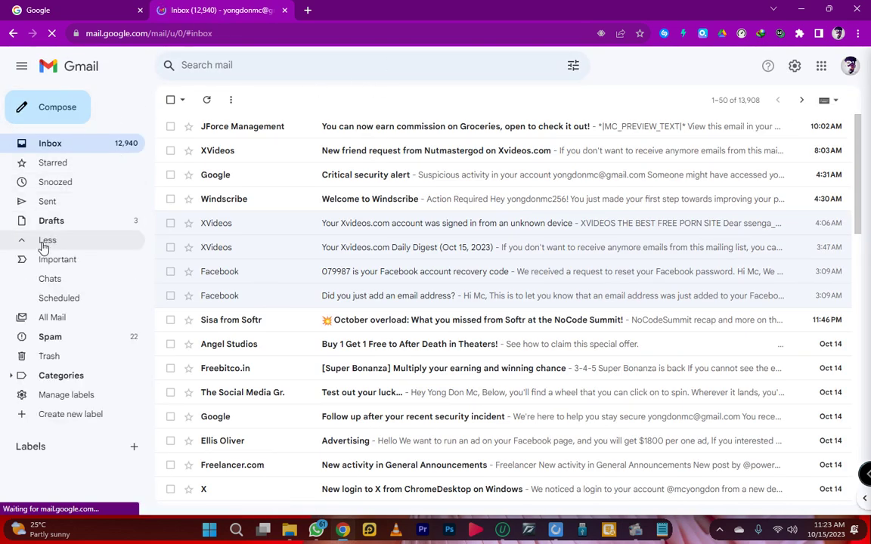
click(95, 335)
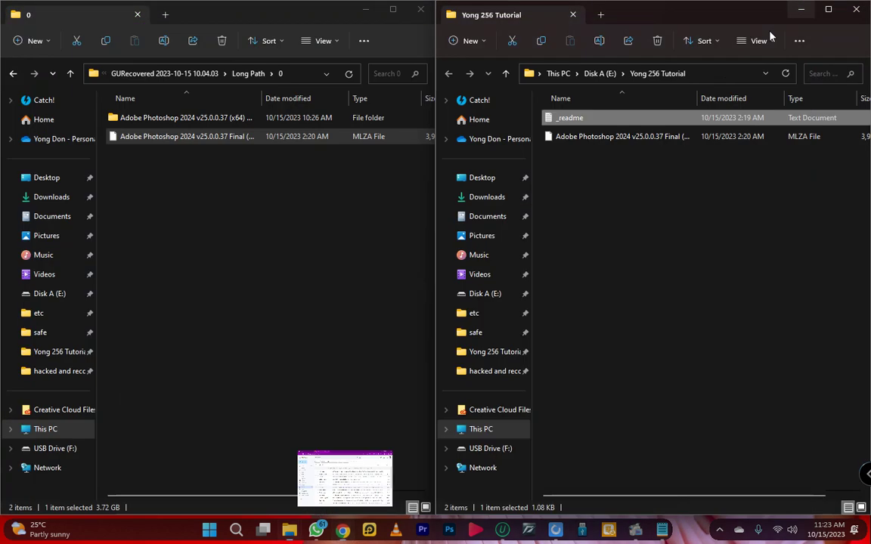
click(801, 7)
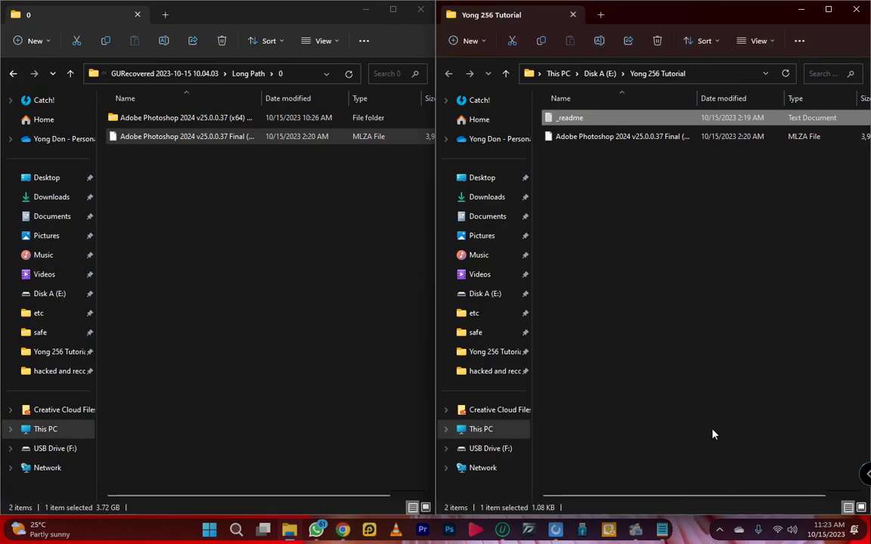
Turn off the computer's Wi-Fi connection
click(778, 532)
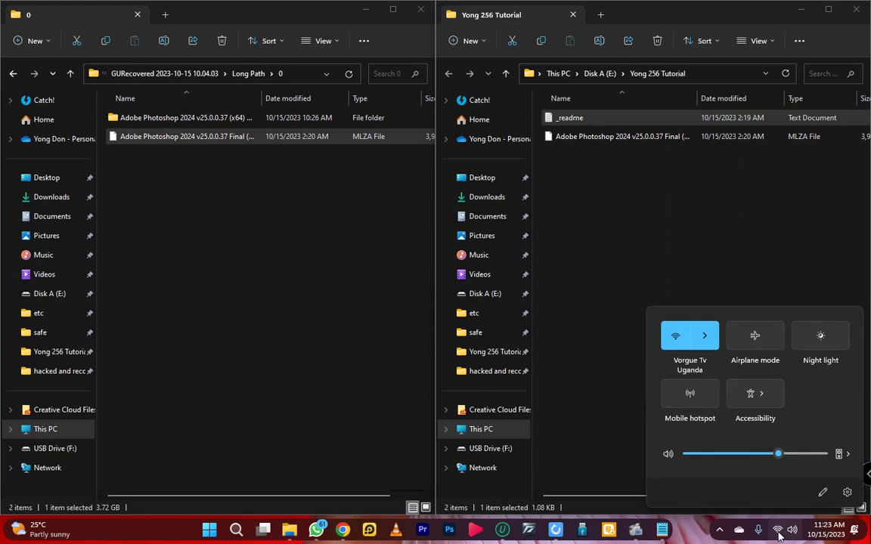
click(691, 345)
click(626, 264)
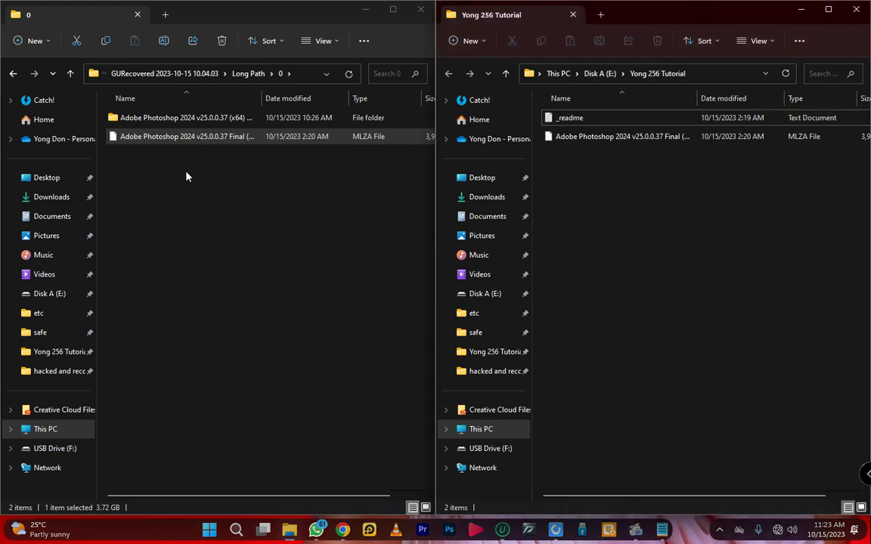
Inspect the full name and extension of the Photoshop MLZA file in the Yong 256 Tutorial folder, leaving the name unedited
click(208, 209)
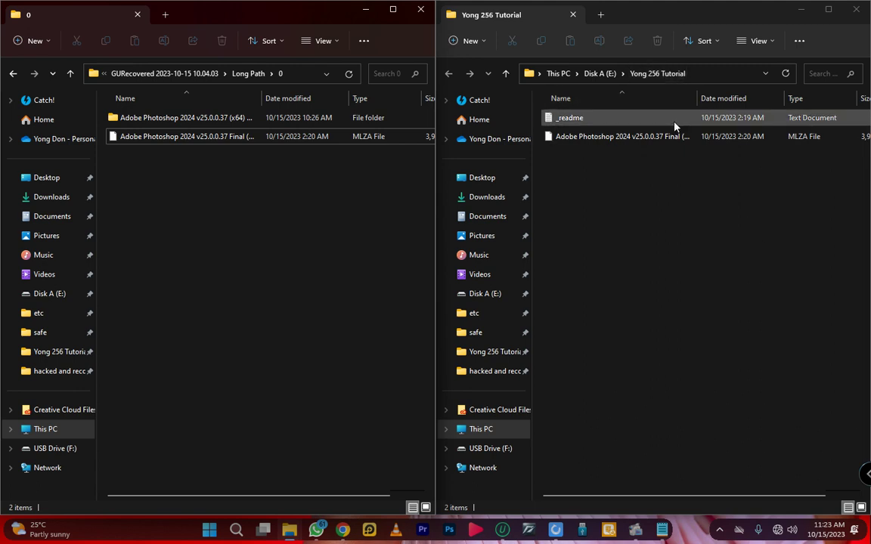
click(669, 141)
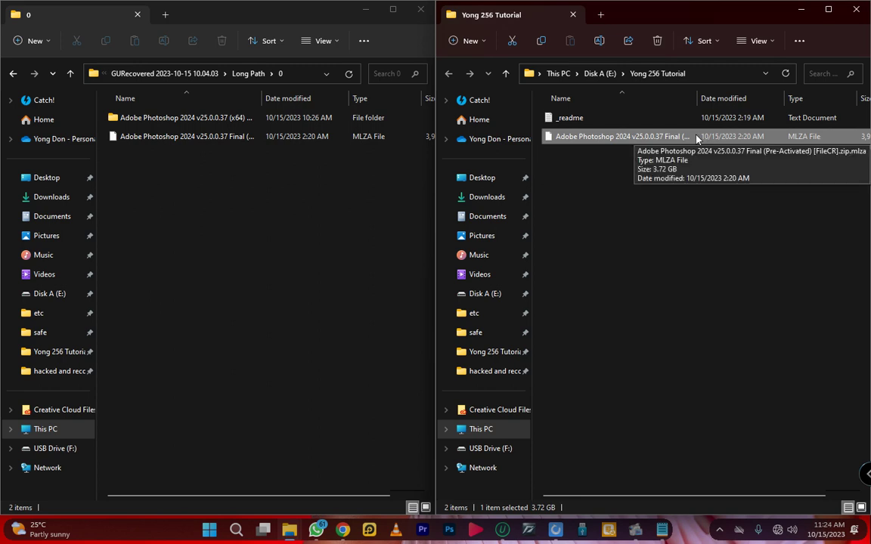
click(696, 136)
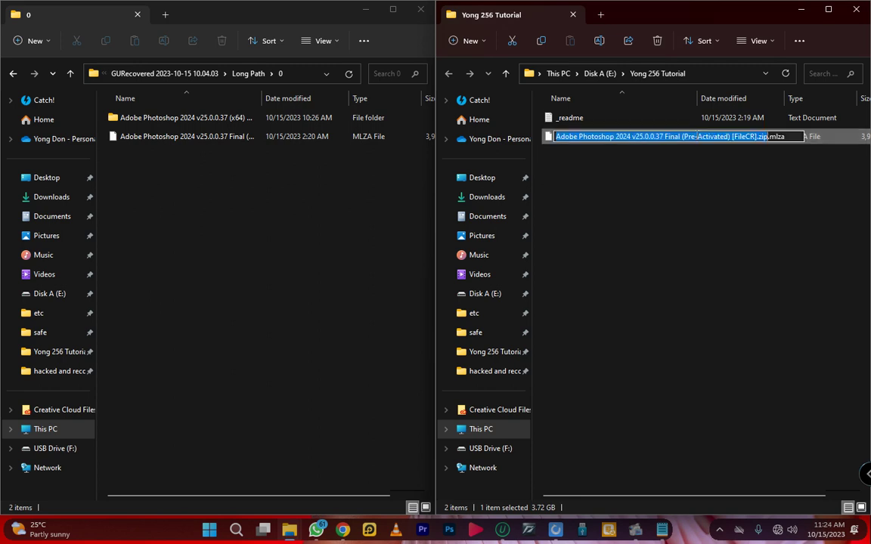
click(793, 136)
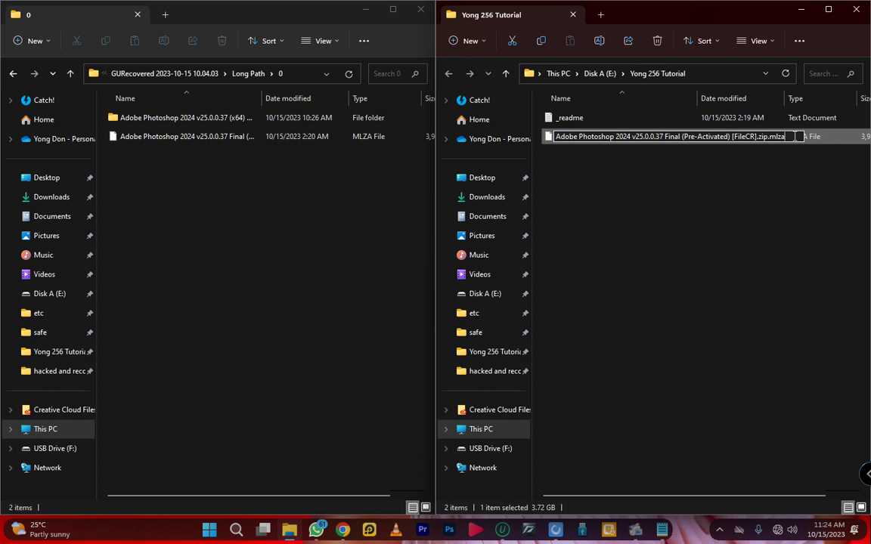
key(Return)
Remove the .mlza extension from the Photoshop 2024 file in the Yong 256 Tutorial folder so its name ends in .zip
click(826, 10)
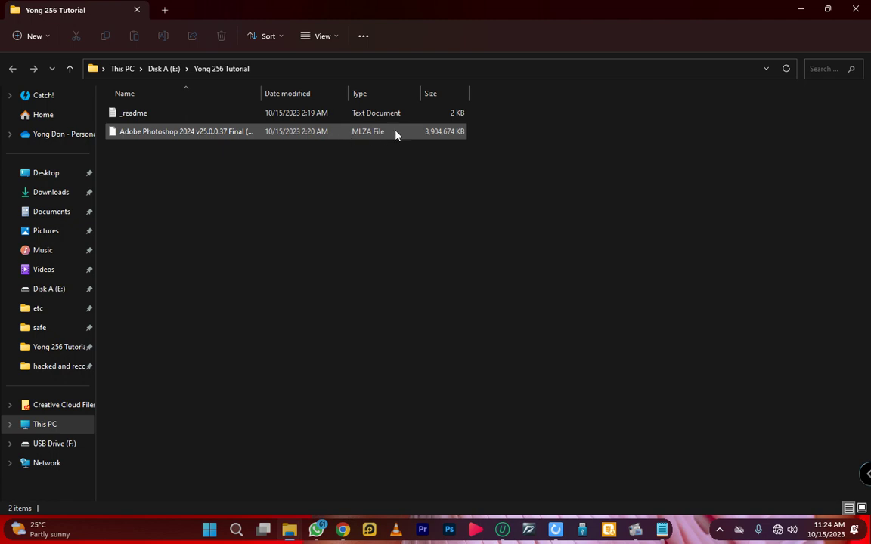
click(220, 136)
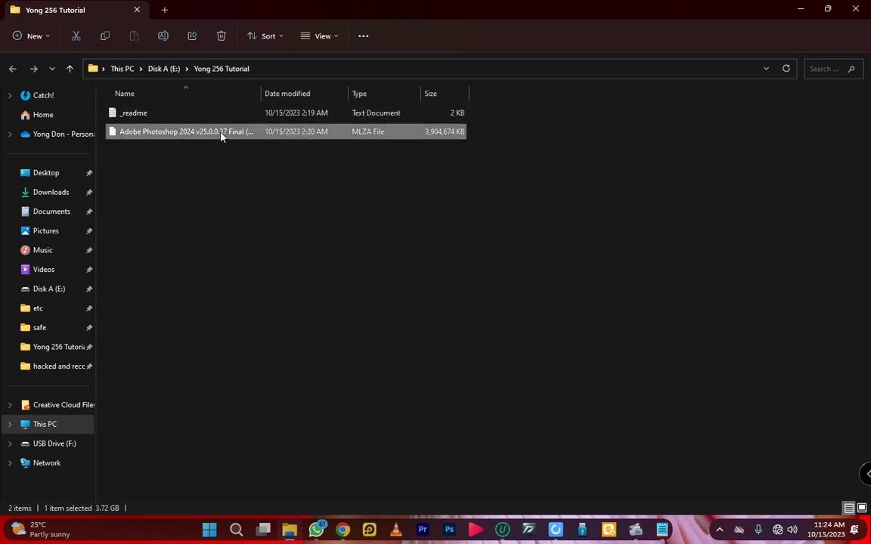
click(226, 135)
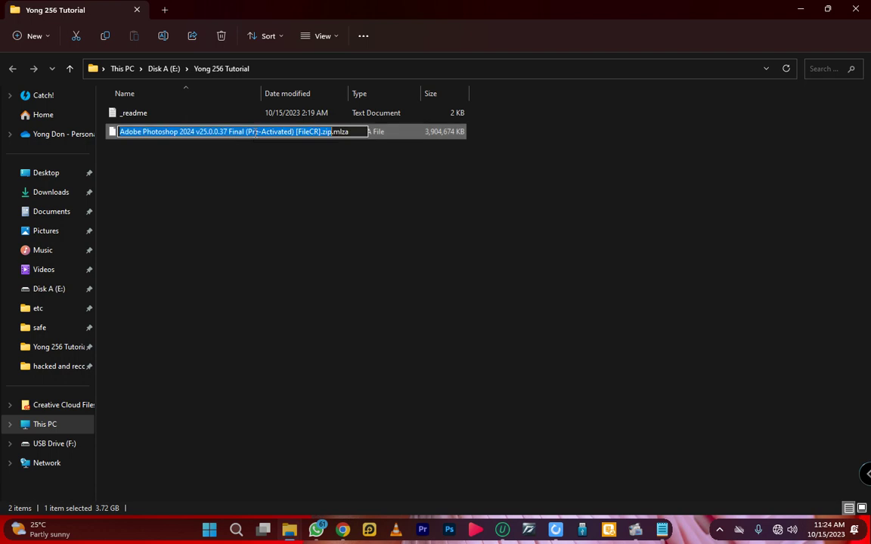
click(352, 131)
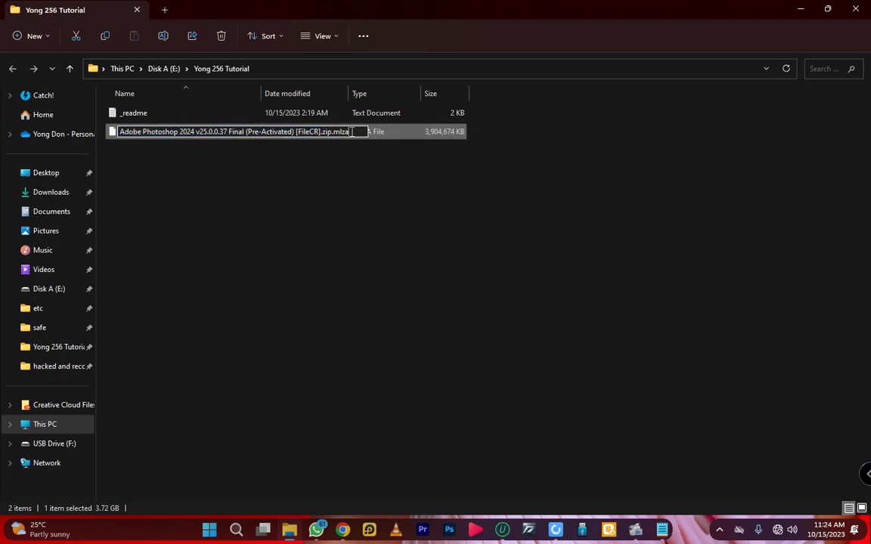
key(BackSpace)
key(BackSpace)
key(BackSpace)
key(BackSpace)
key(BackSpace)
key(Return)
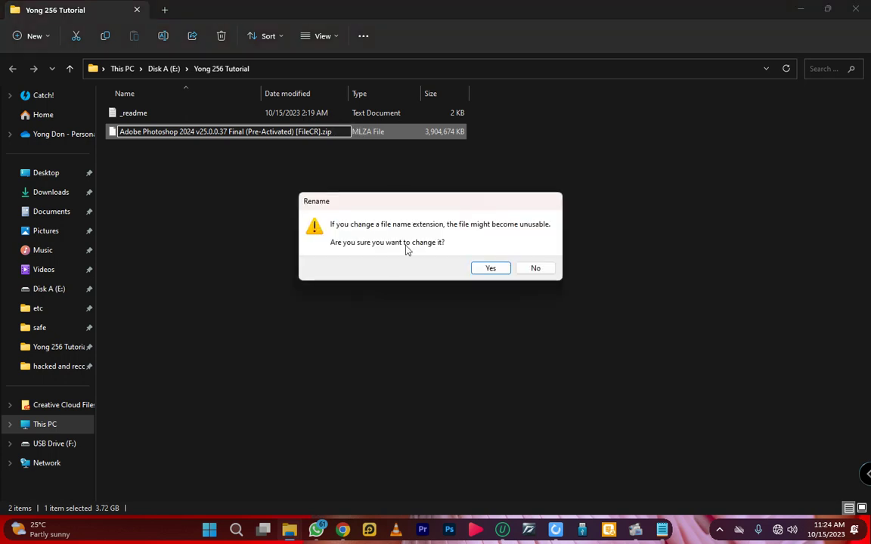
click(475, 274)
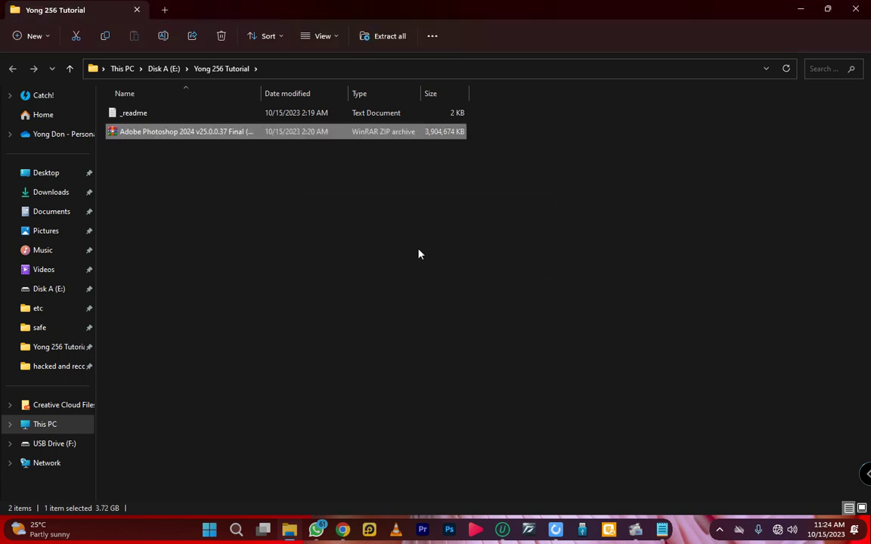
Open the renamed Photoshop ZIP in WinRAR, view the files in its inner folder, and close the archive
double_click(173, 133)
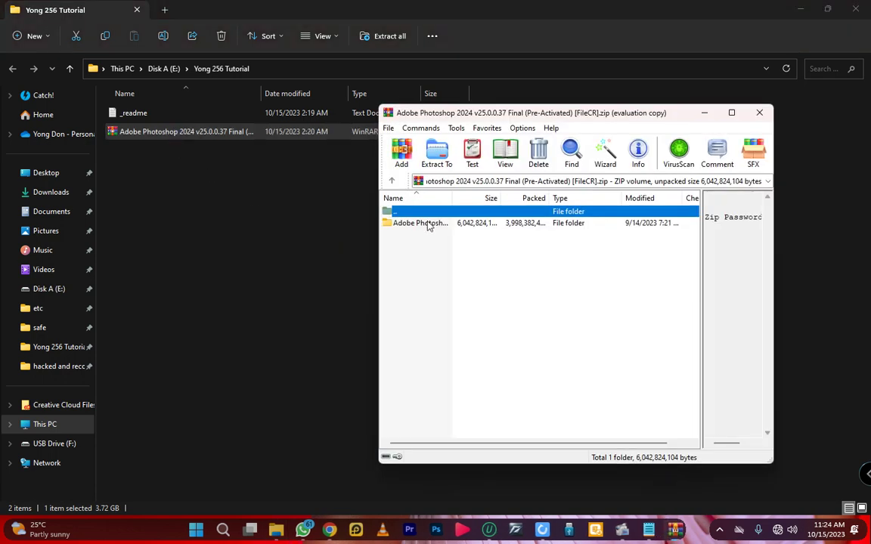
double_click(425, 224)
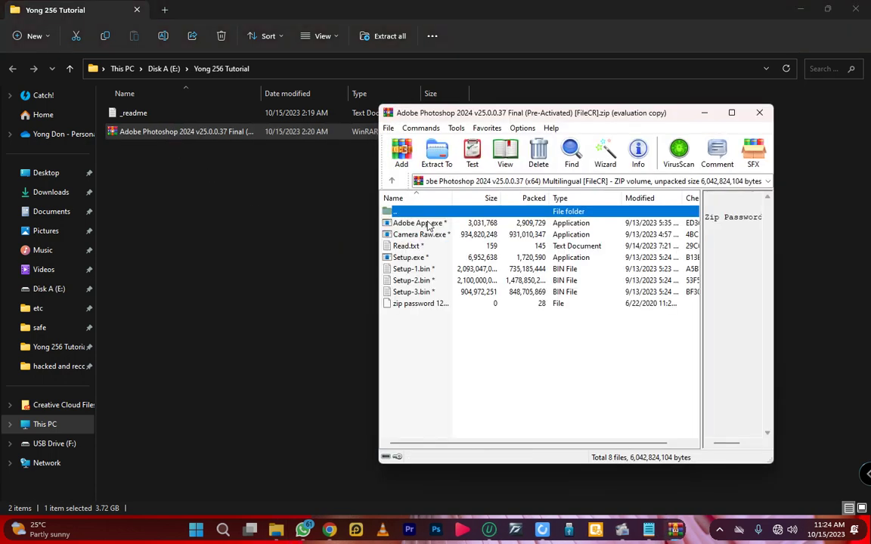
click(758, 112)
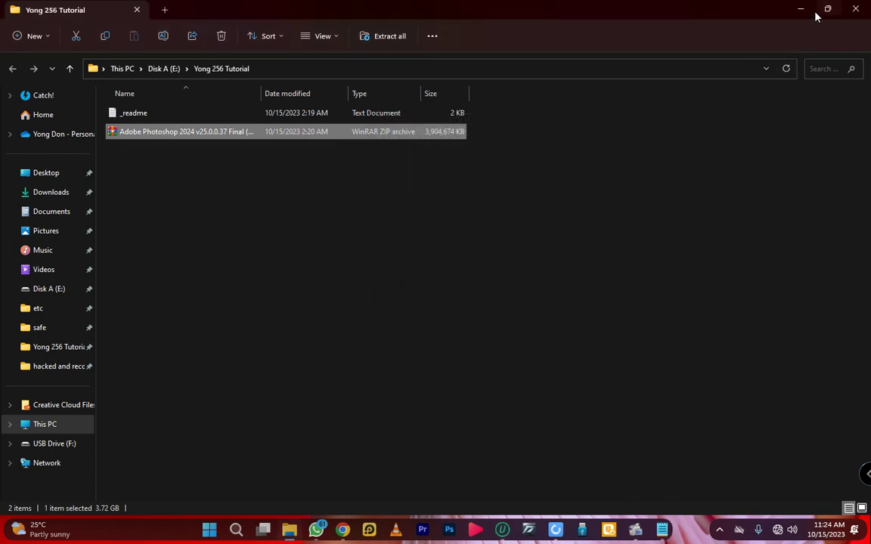
Move the Yong 256 Tutorial window aside and strip .mlza from the Photoshop file in recovered folder 0, leaving the .zip extension
click(827, 9)
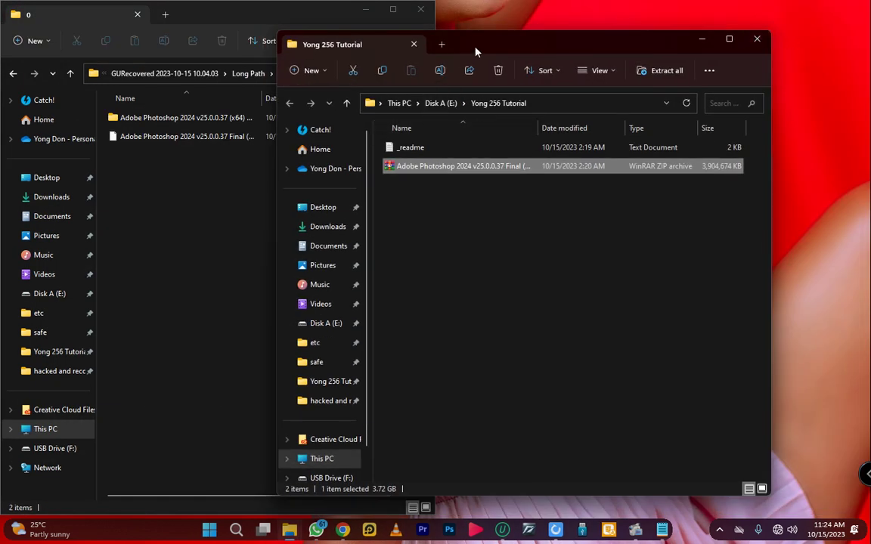
drag(477, 51, 563, 40)
click(210, 143)
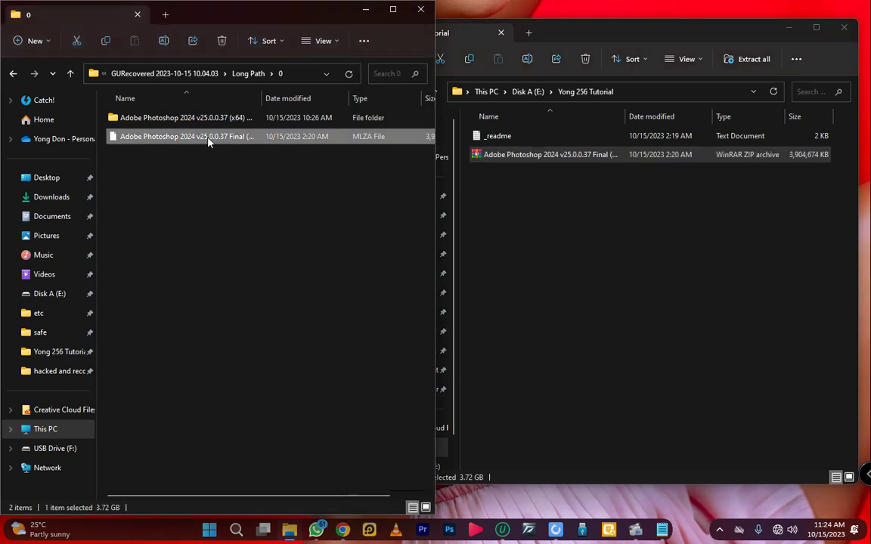
key(F2)
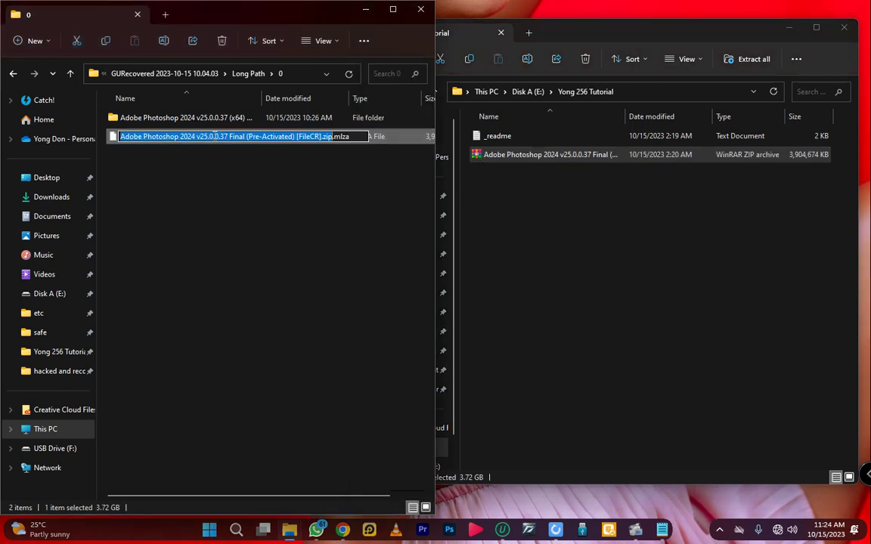
click(354, 136)
key(BackSpace)
key(BackSpace)
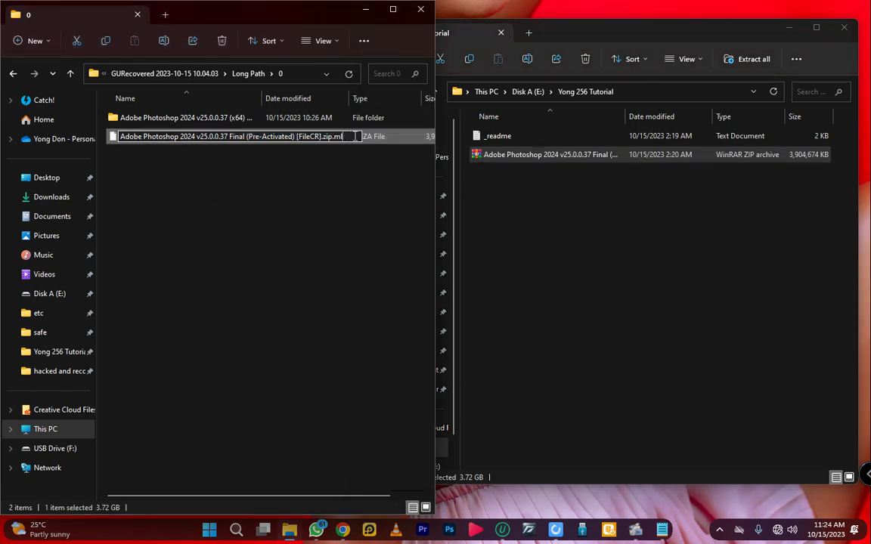
key(BackSpace)
key(BackSpace)
key(BackSpace)
key(Return)
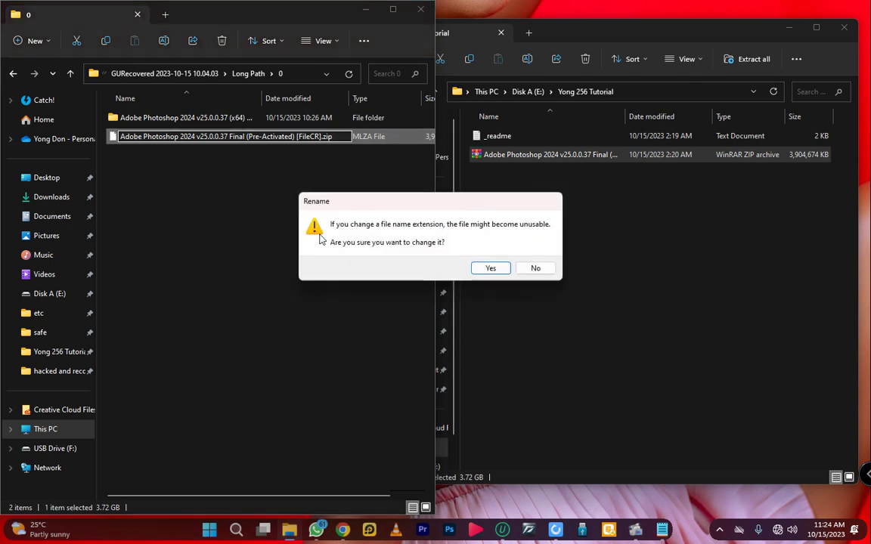
click(488, 269)
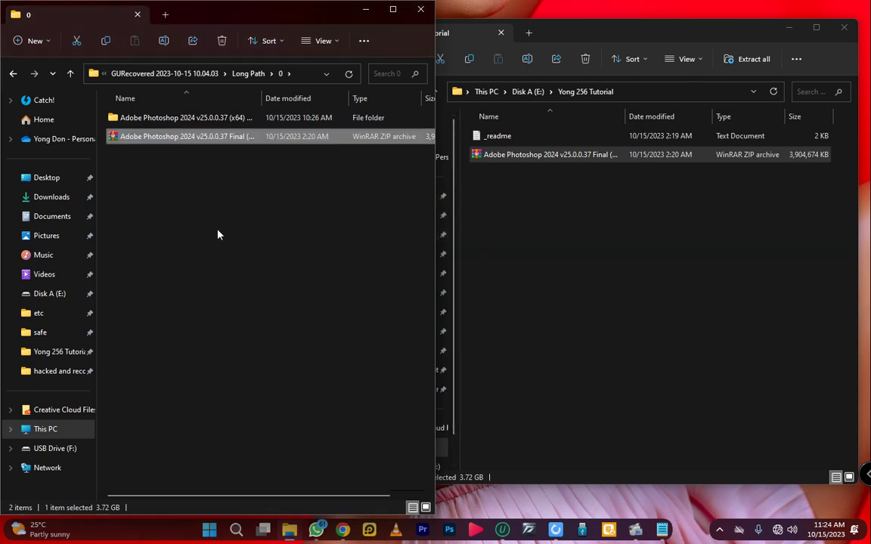
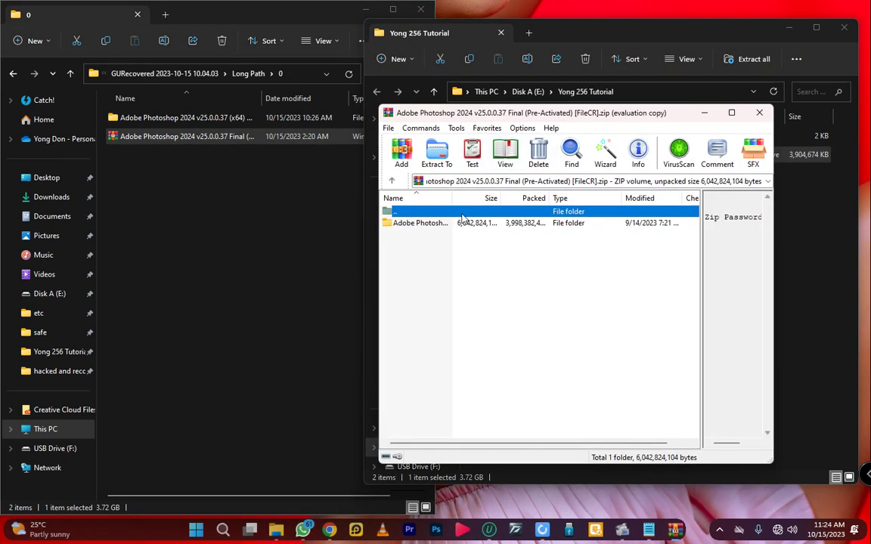
Compare the inner folder contents of the two renamed Photoshop ZIPs in WinRAR, closing each archive after viewing
double_click(449, 225)
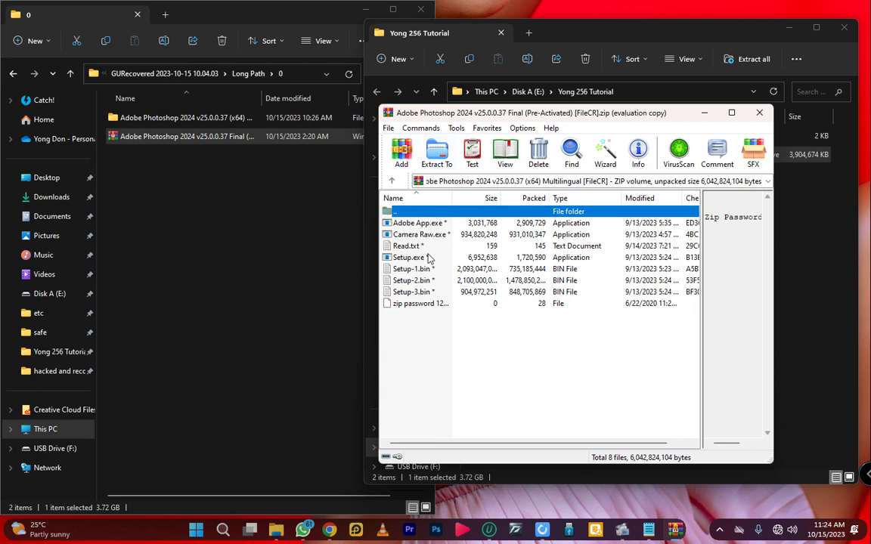
click(759, 113)
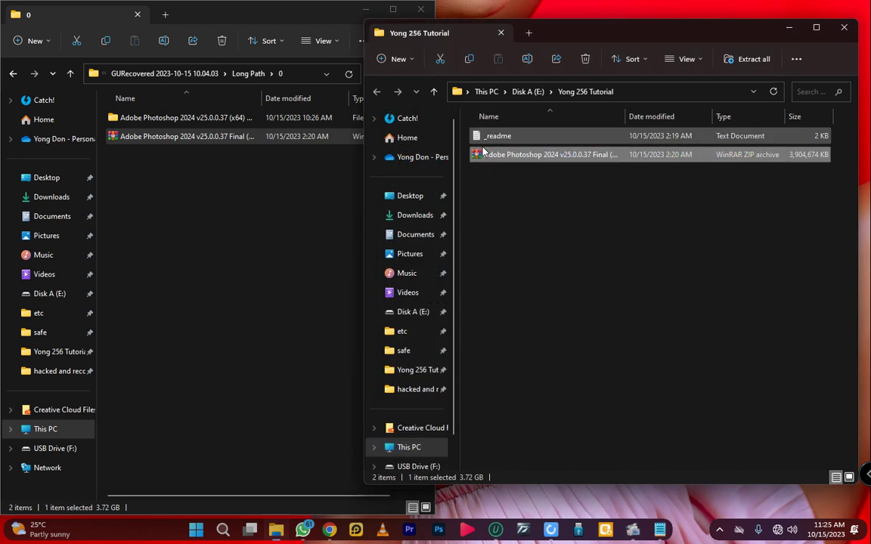
double_click(176, 139)
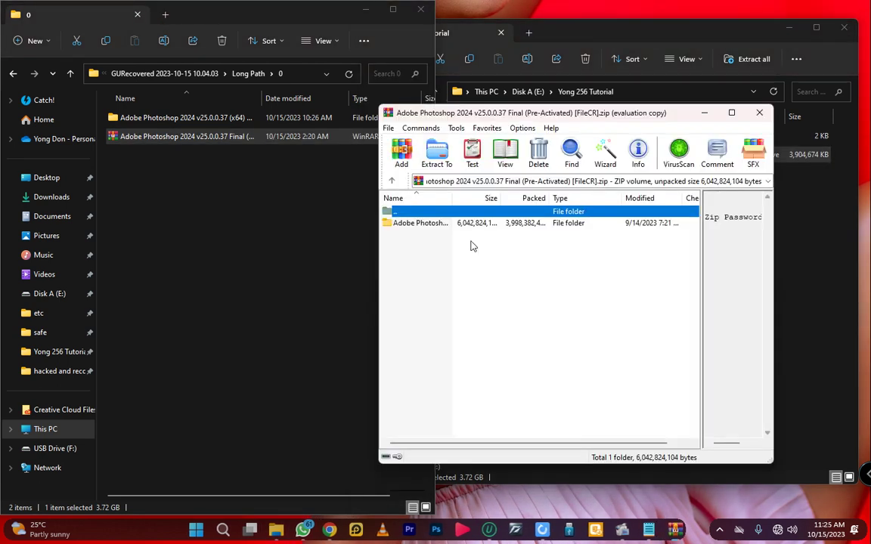
double_click(448, 223)
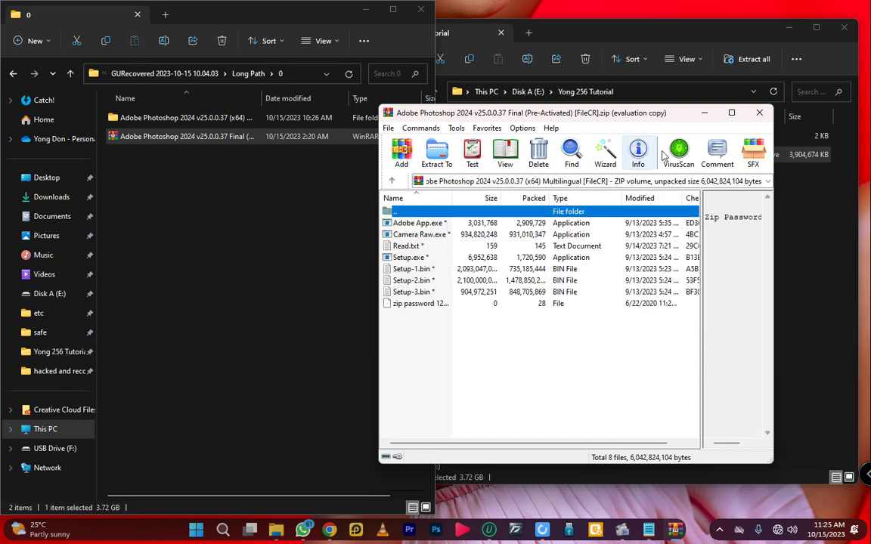
click(768, 114)
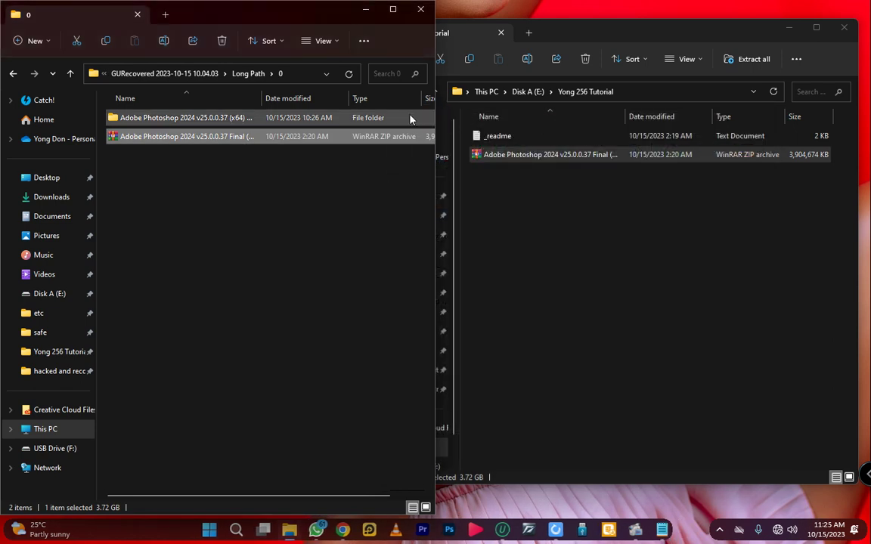
Close the folder windows for recovered folder 0 and Yong 256 Tutorial
click(415, 15)
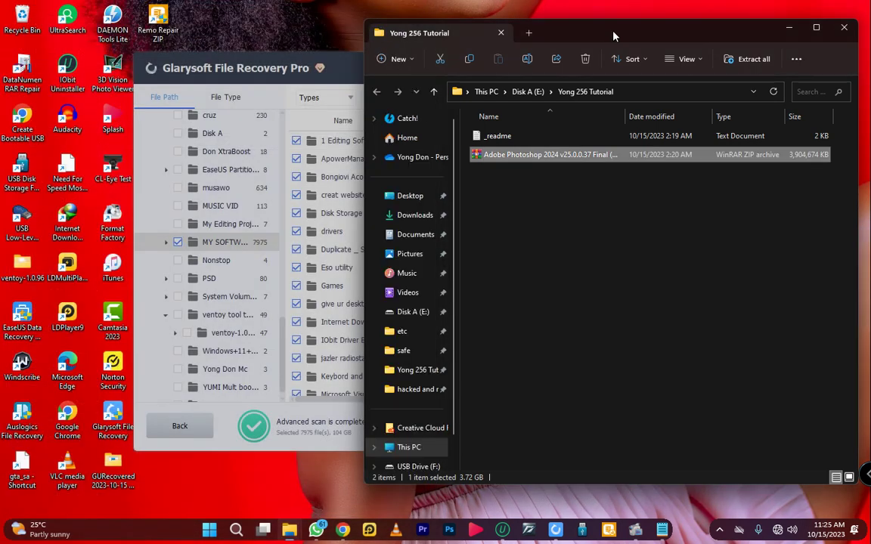
click(852, 30)
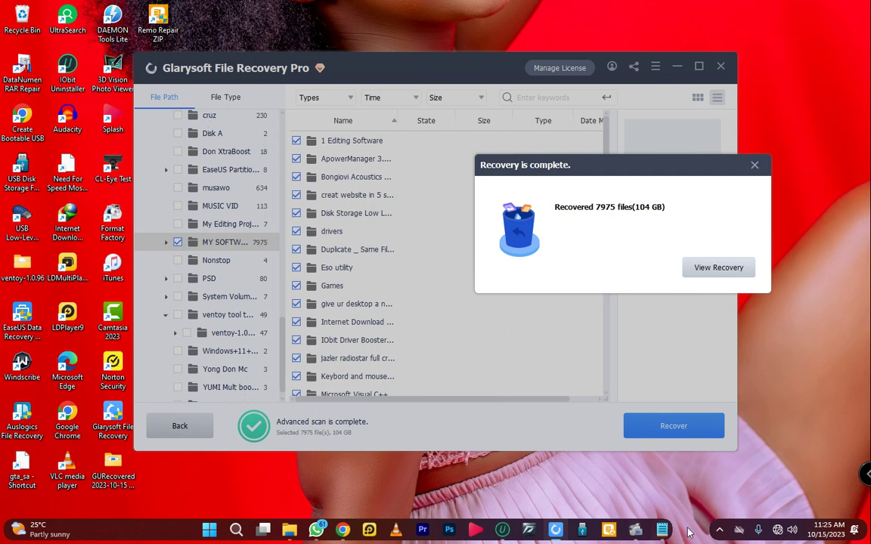
click(718, 531)
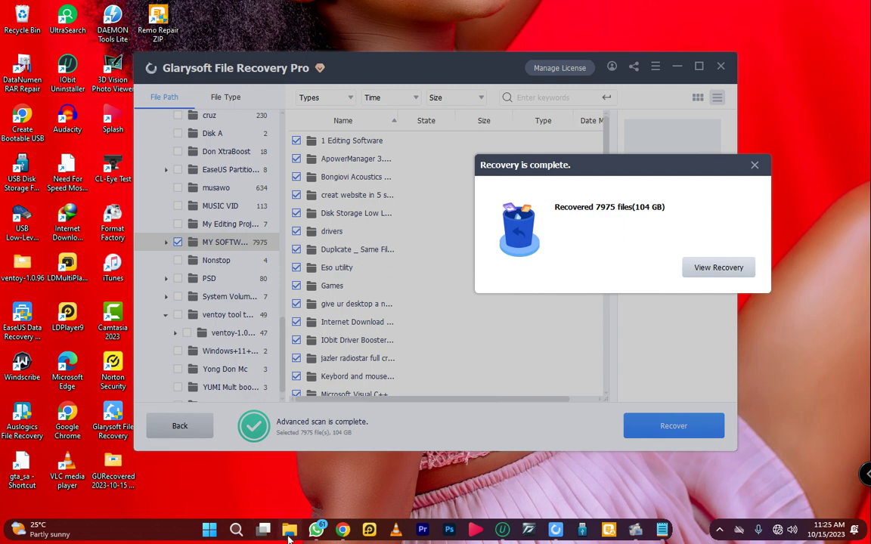
Examine the MLZA files in the MY SOFTWARE folder on Disk A (E:) and minimize its window
mouse_move(289, 539)
click(239, 429)
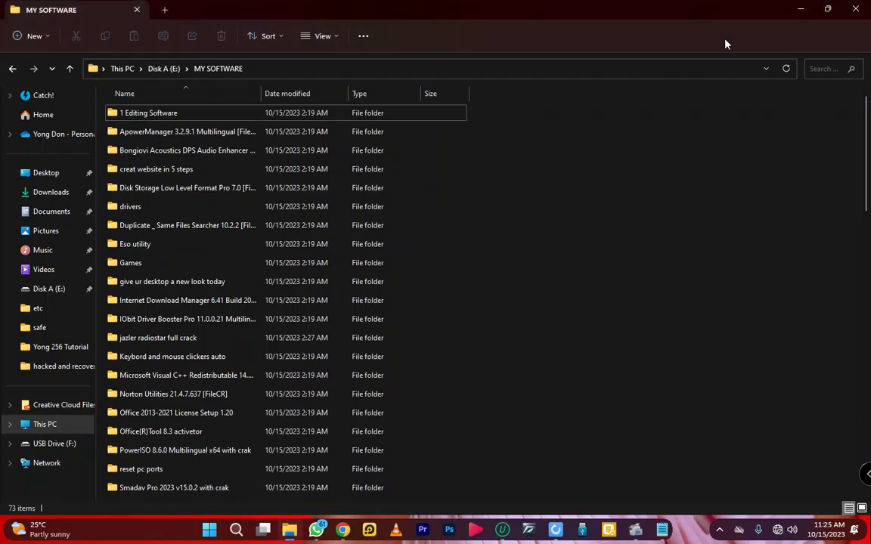
scroll(537, 347, down, 10)
scroll(345, 308, down, 8)
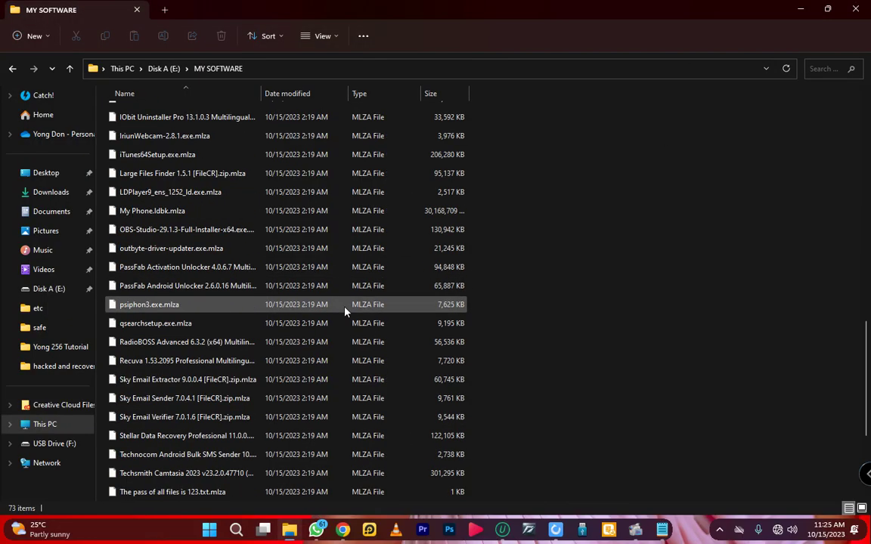
scroll(346, 312, up, 10)
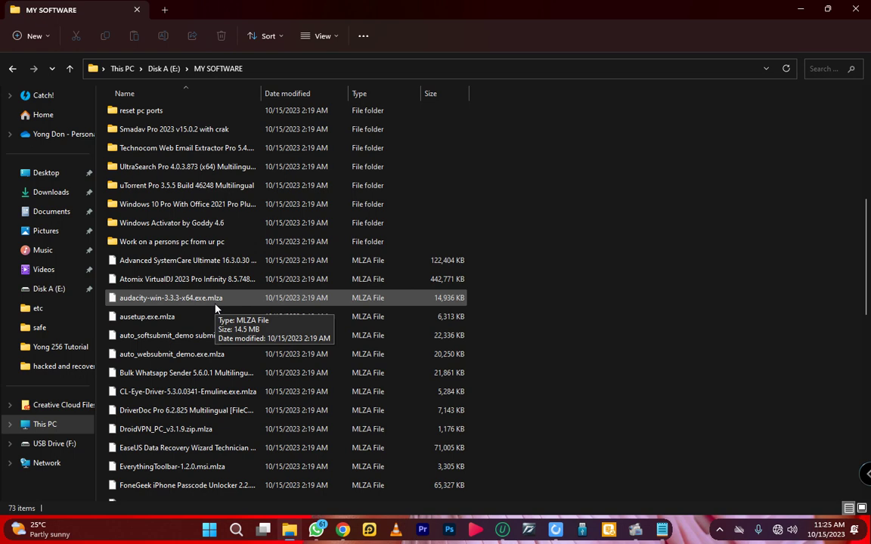
click(800, 8)
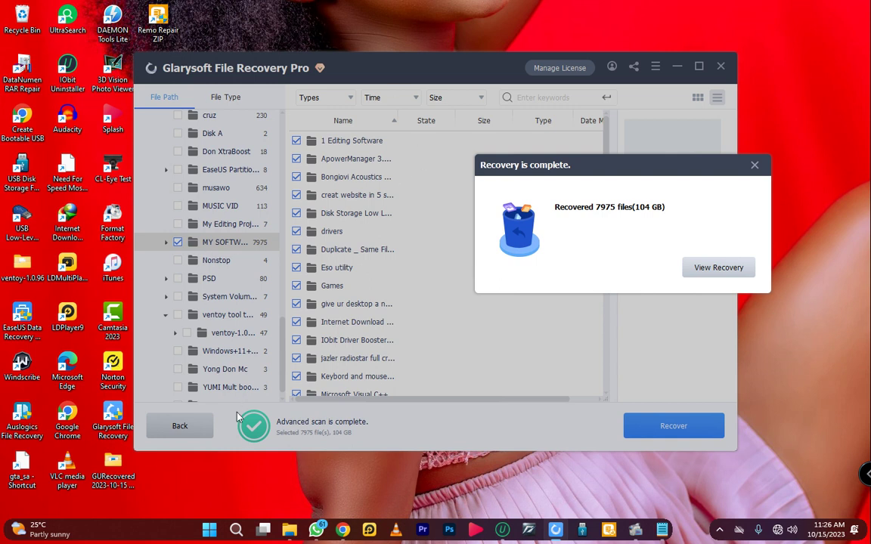
click(292, 532)
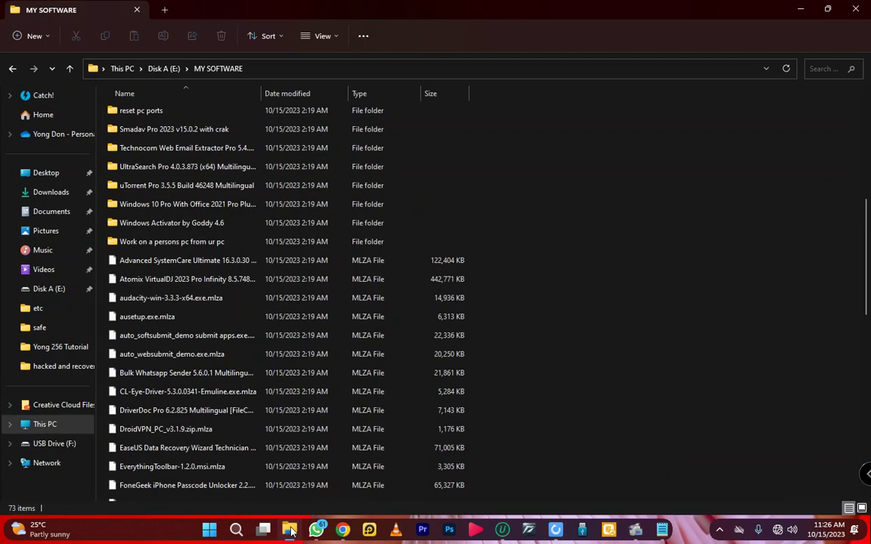
click(292, 532)
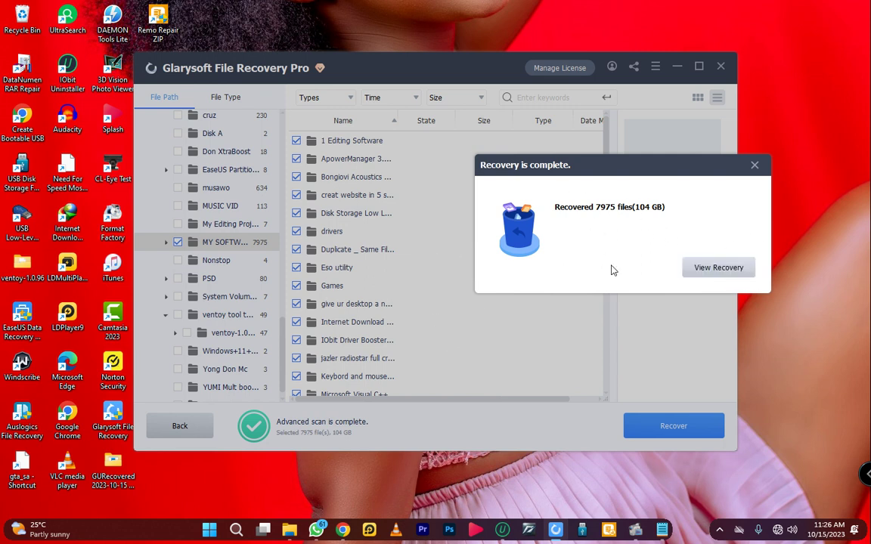
View the recovery location from Glarysoft's completed-recovery dialog, close that folder window, and dismiss the dialog
click(729, 269)
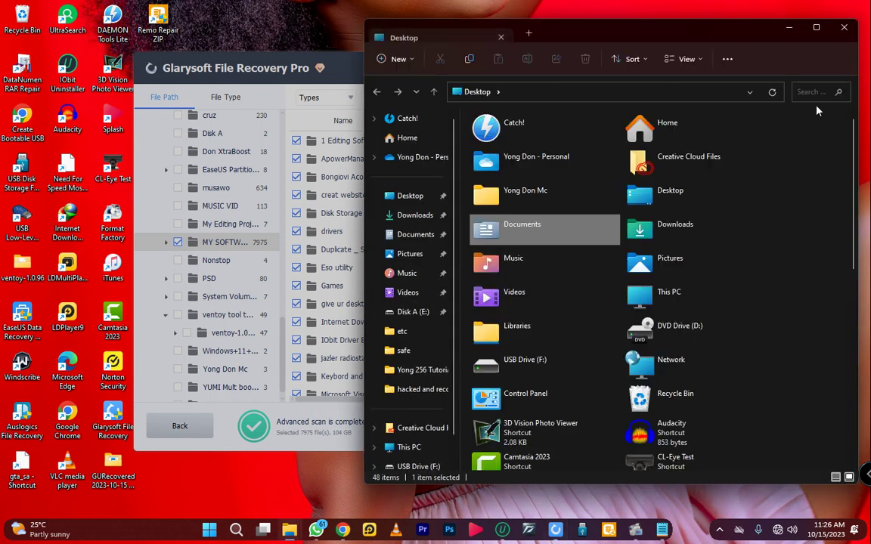
click(844, 27)
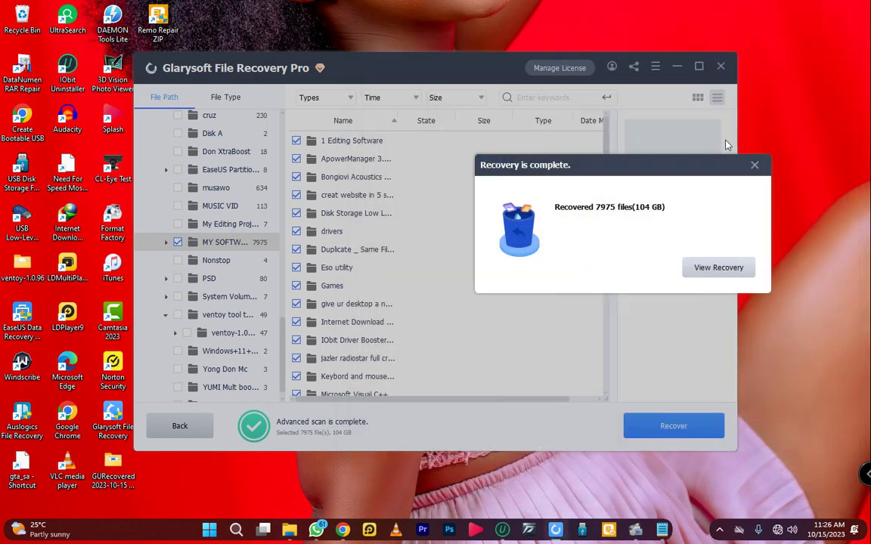
click(755, 165)
Review the scanned folder tree up to the Disk A (E:) root and minimize Glarysoft File Recovery Pro
scroll(185, 295, up, 5)
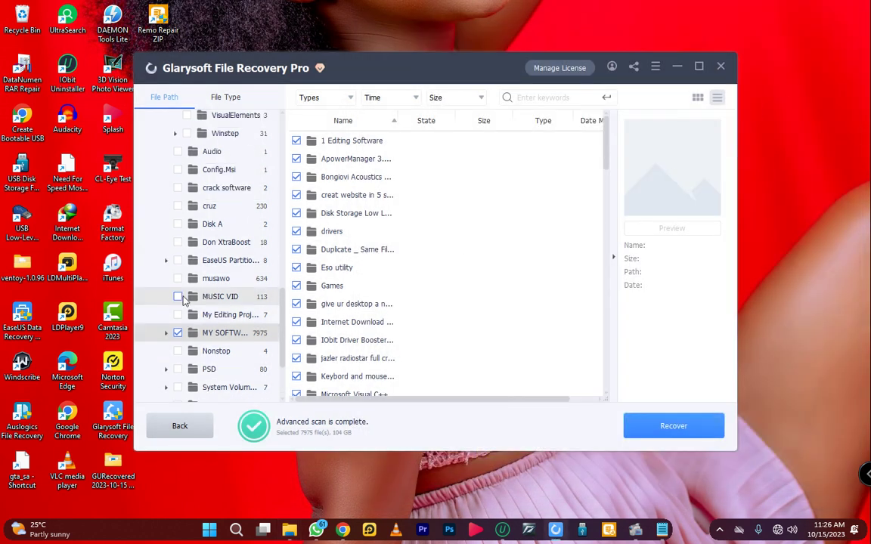
scroll(182, 298, up, 5)
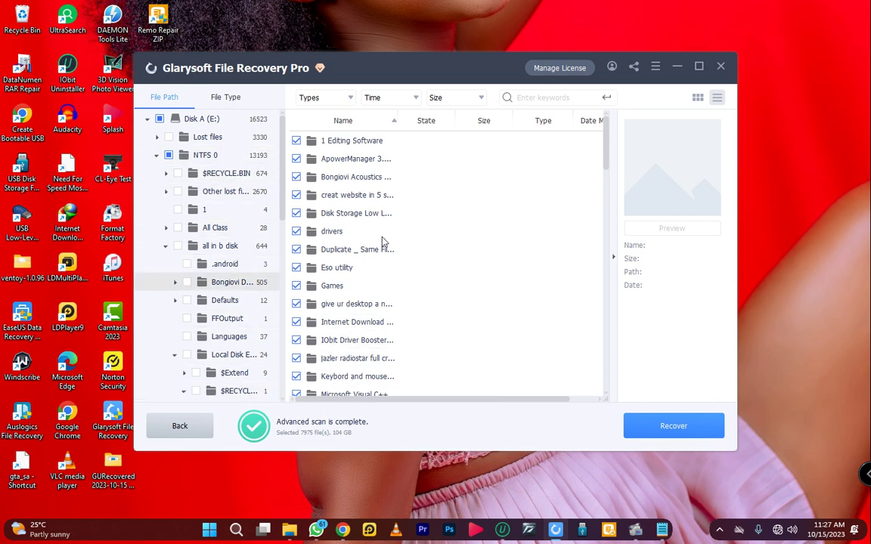
click(677, 66)
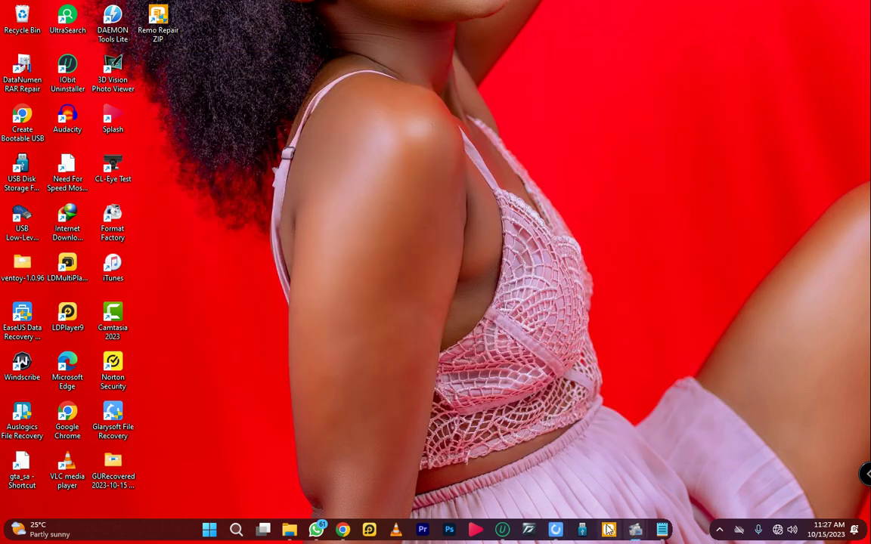
Restore Glarysoft File Recovery Pro, view the MLZA files in the MY SOFTWARE folder window, and minimize that window
click(556, 530)
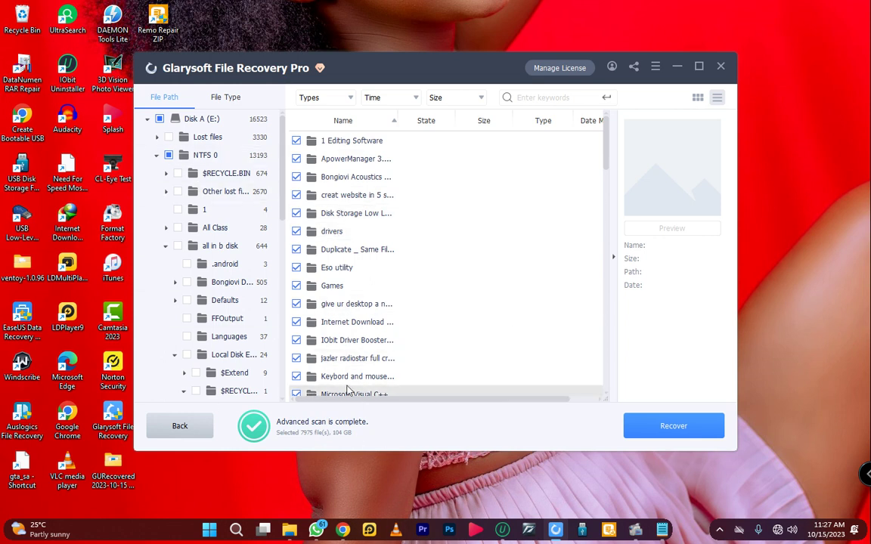
mouse_move(291, 531)
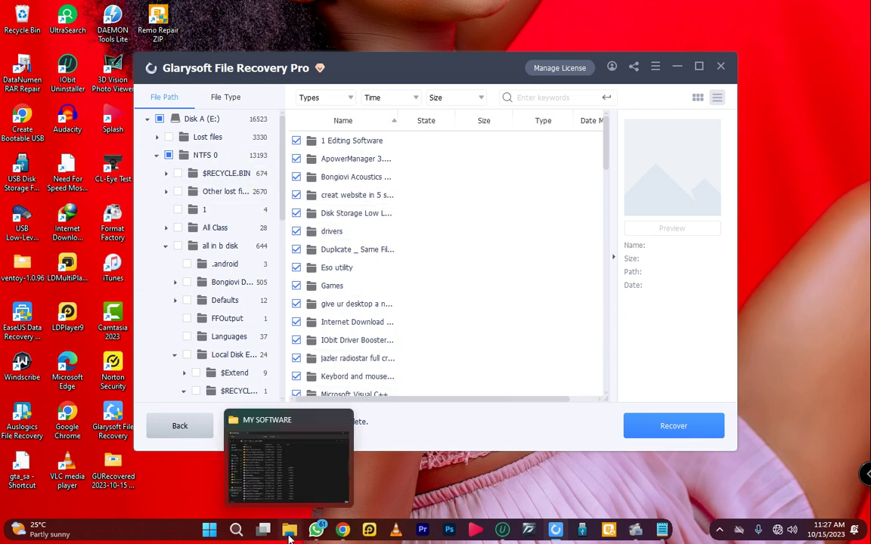
click(261, 472)
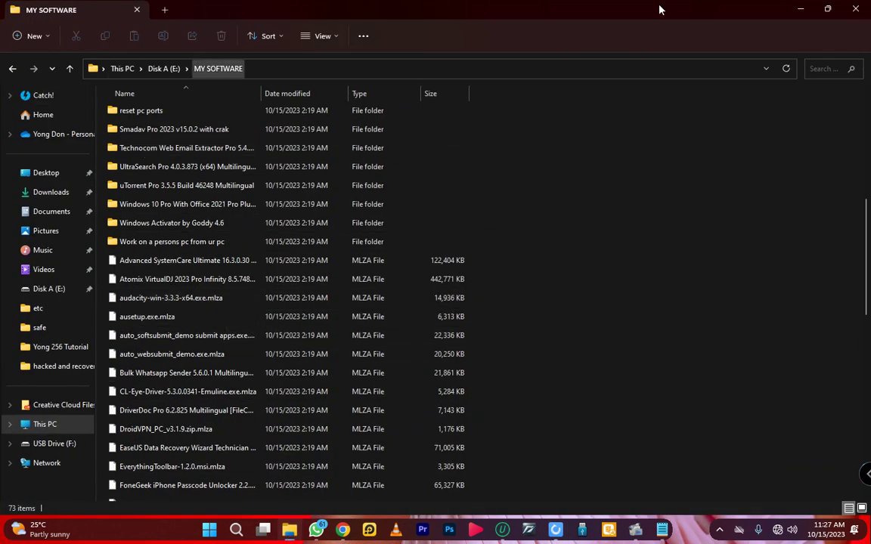
click(800, 8)
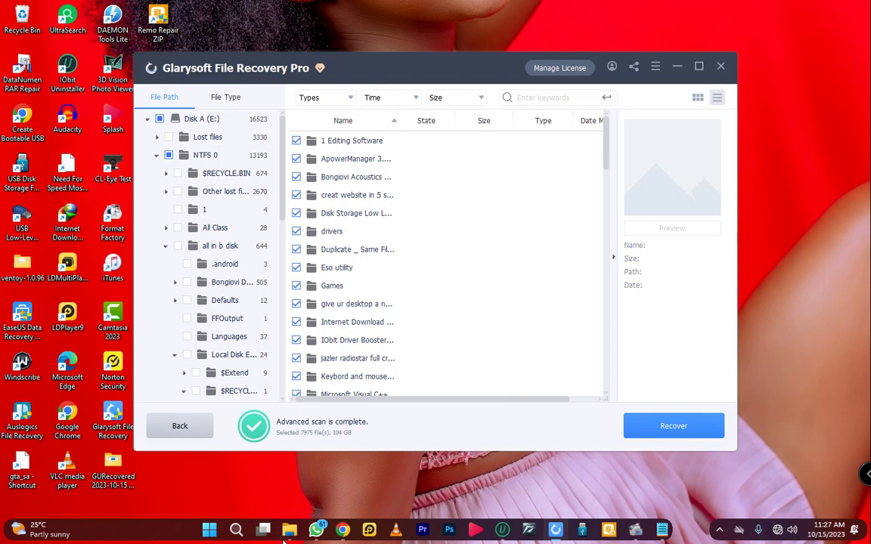
Open the recovered MY SOFTWARE folder on Disk A (E:) under hacked and recoverd f, software files, GURecovered 2023-10-15 10.04.03, NTFS 0
key(alt+Tab)
click(74, 422)
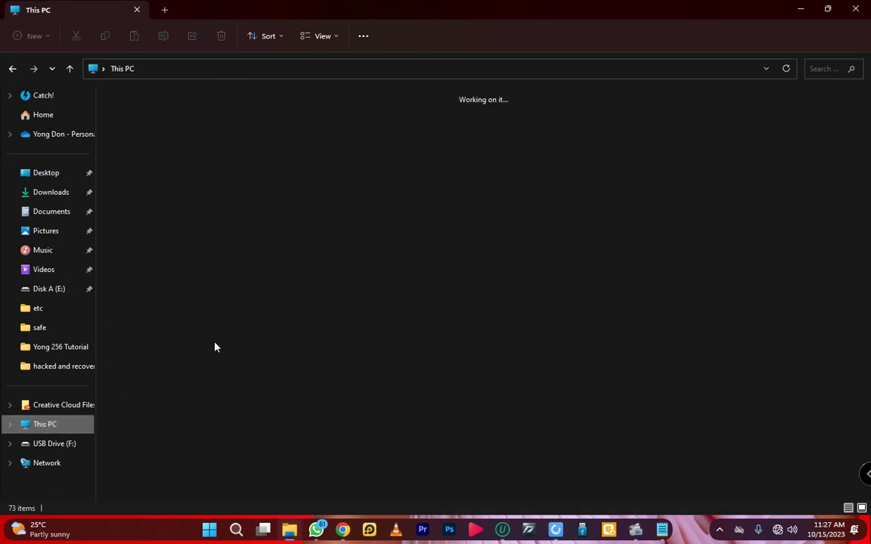
double_click(492, 132)
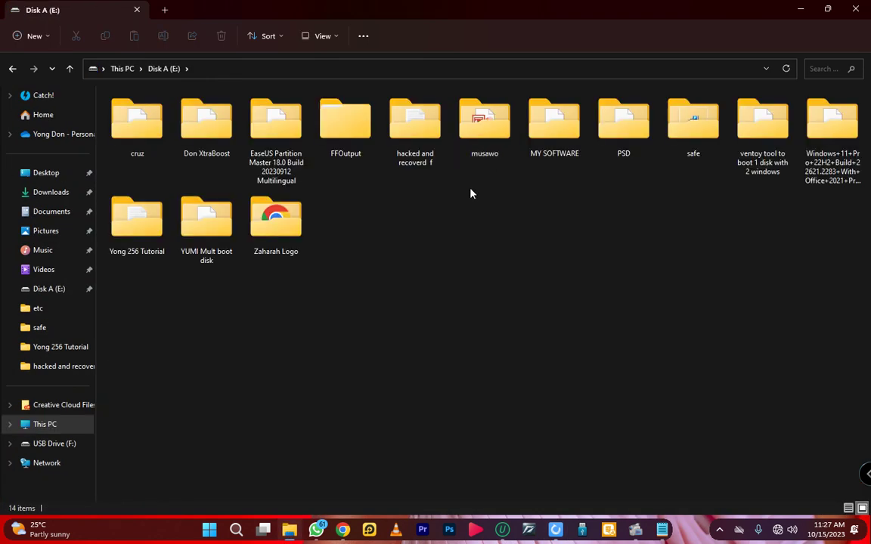
click(427, 124)
double_click(428, 125)
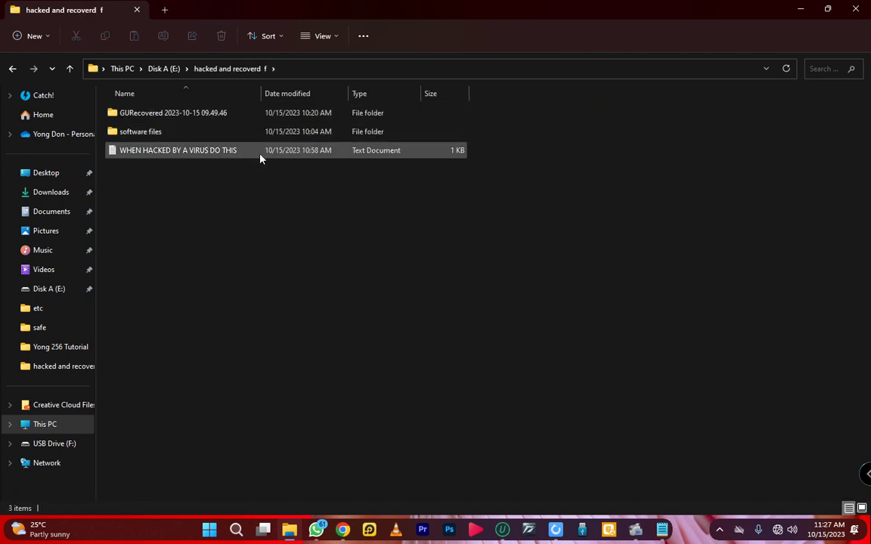
double_click(221, 142)
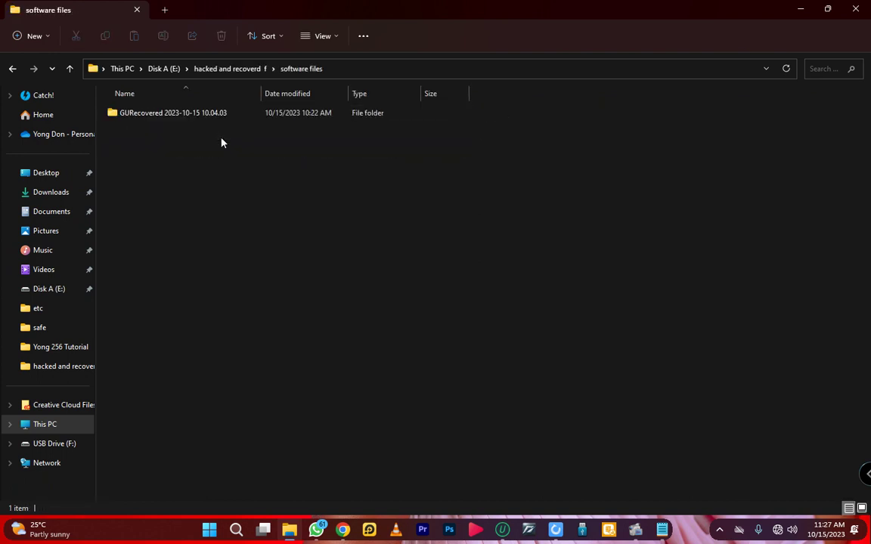
double_click(220, 114)
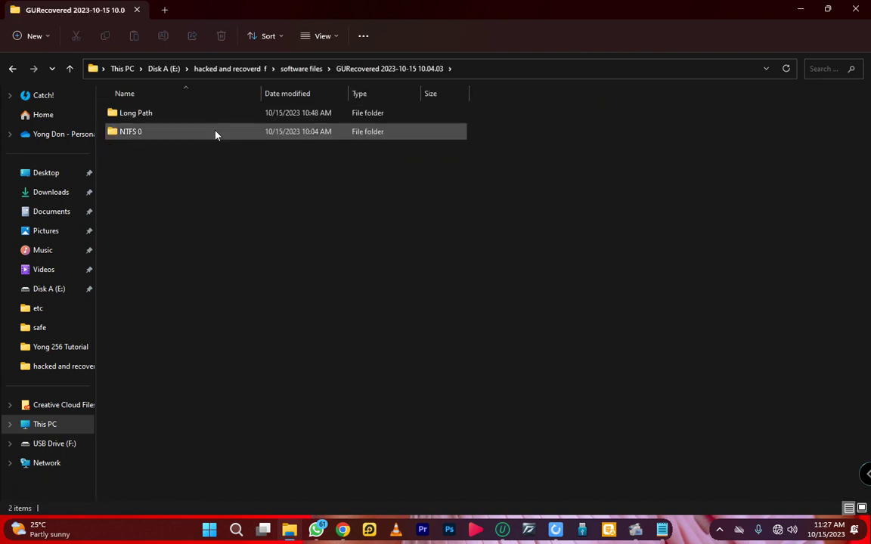
double_click(216, 134)
double_click(216, 117)
Remove the .mlza extension from the recovered CL-Eye-Driver file, renaming it CL-Eye-Driver-5.3.0.0341-Emuline.exe
scroll(317, 371, down, 10)
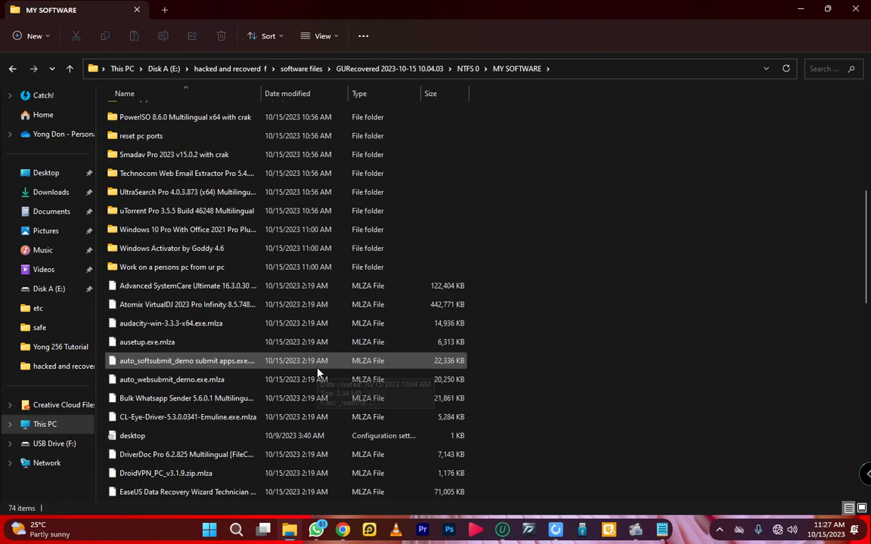
scroll(317, 371, up, 3)
scroll(318, 371, down, 1)
click(230, 309)
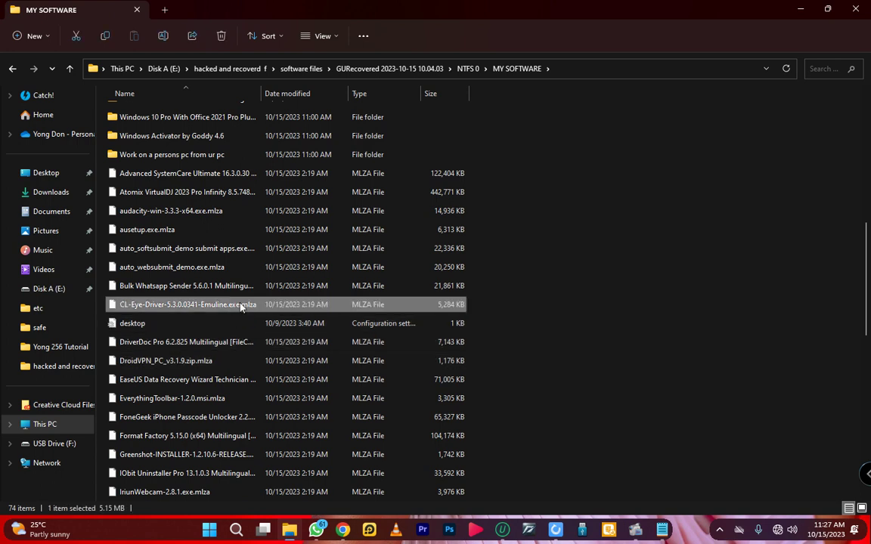
click(237, 304)
click(270, 305)
key(BackSpace)
key(BackSpace)
key(BackSpace)
key(BackSpace)
key(BackSpace)
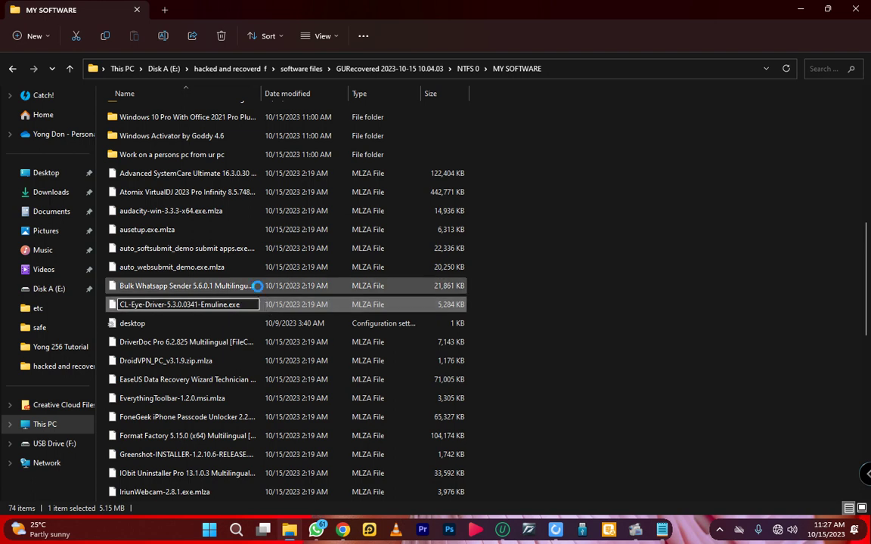
key(Return)
click(481, 271)
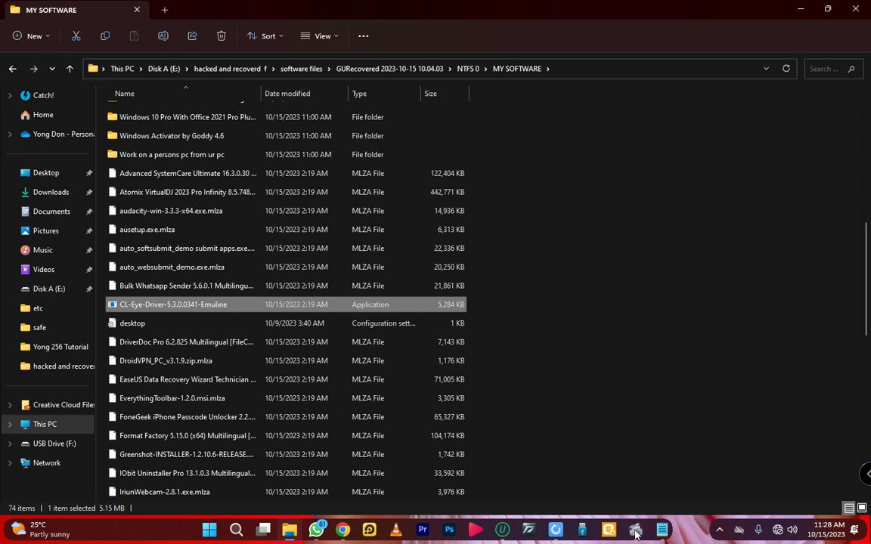
mouse_move(635, 529)
mouse_move(603, 501)
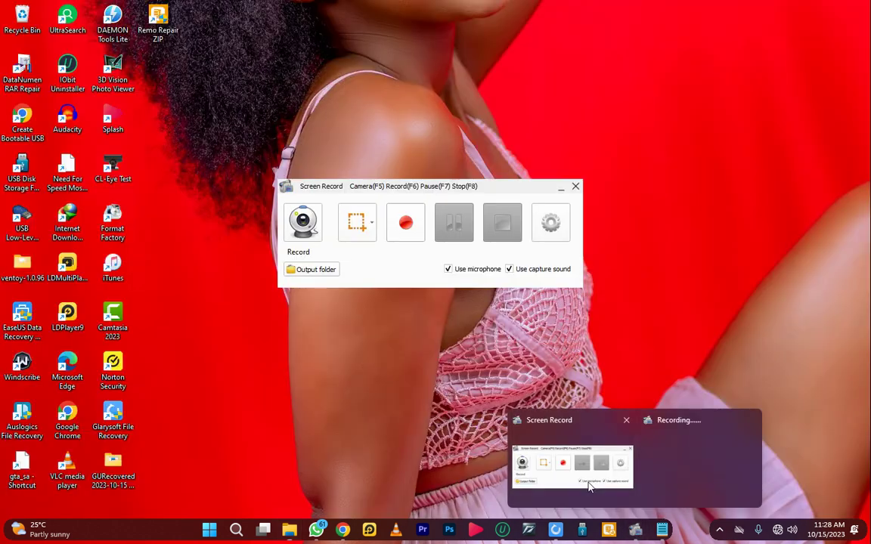